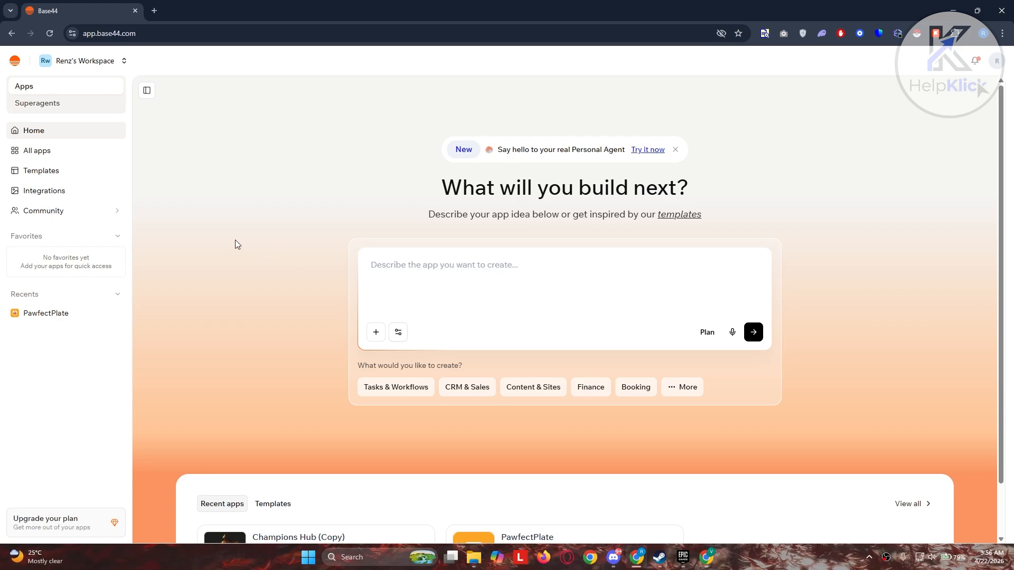
Look over My apps and the Champions Hub (Copy) actions, then open the Templates gallery
left_click(43, 159)
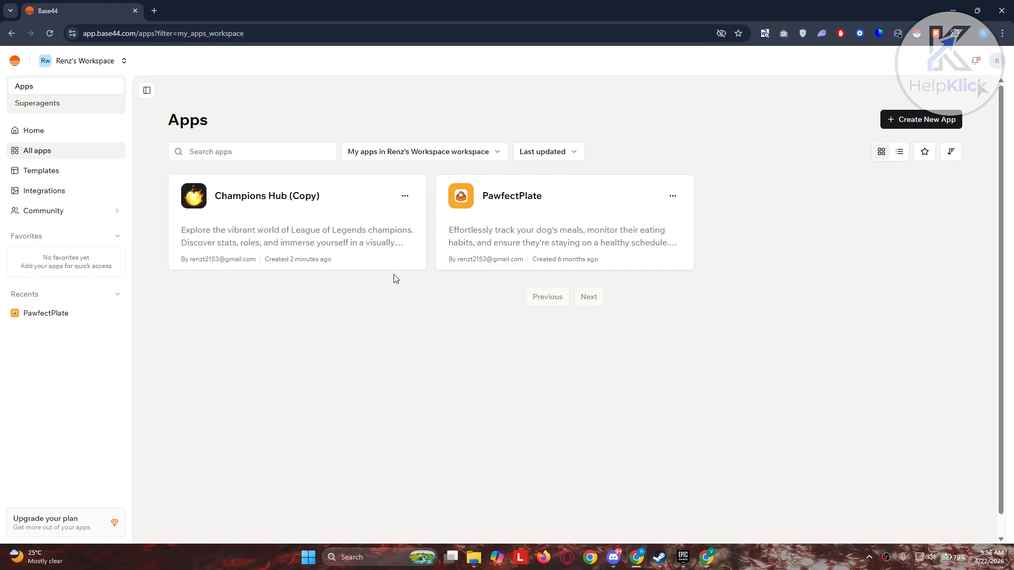
left_click(404, 196)
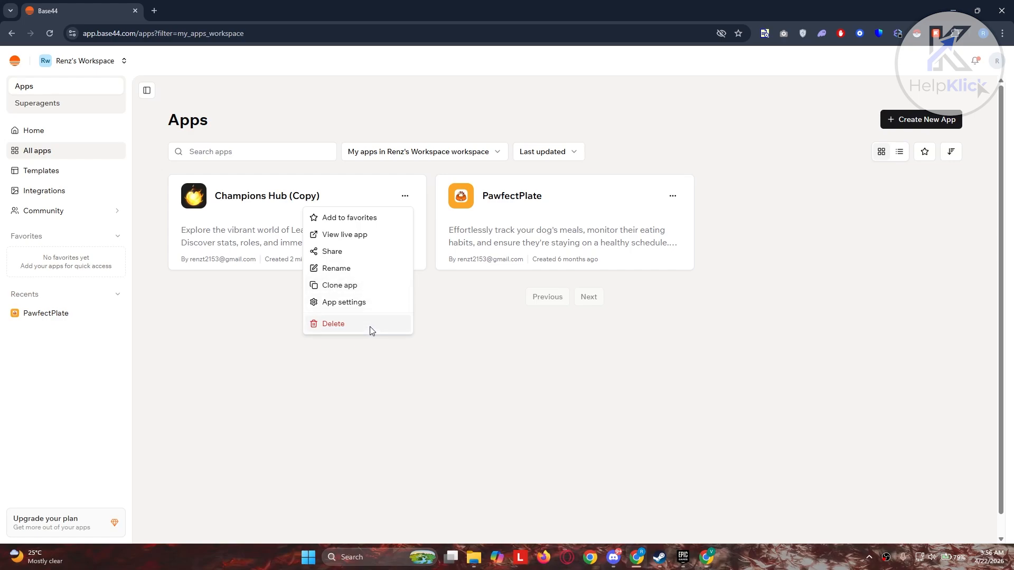
left_click(418, 407)
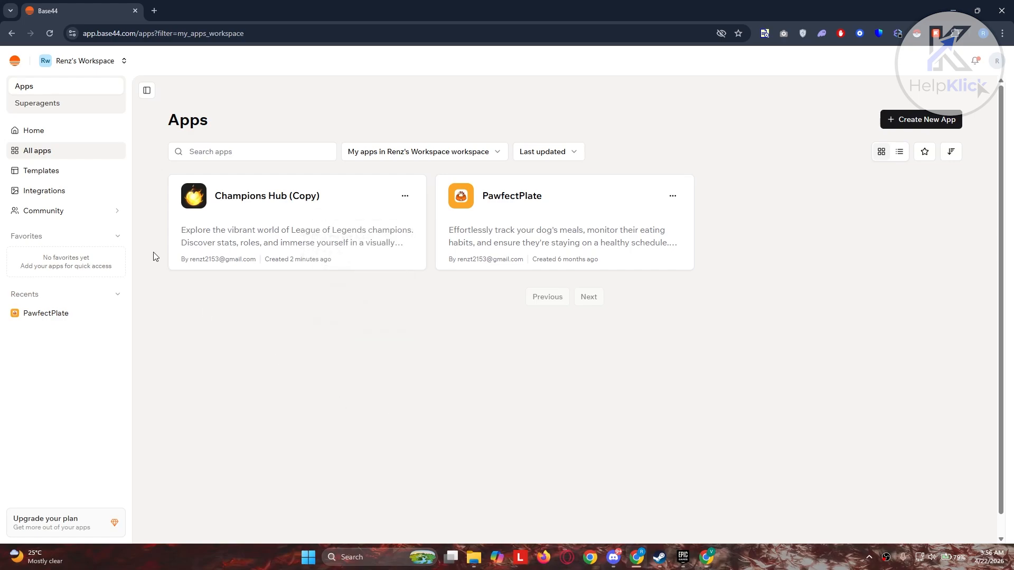
left_click(58, 174)
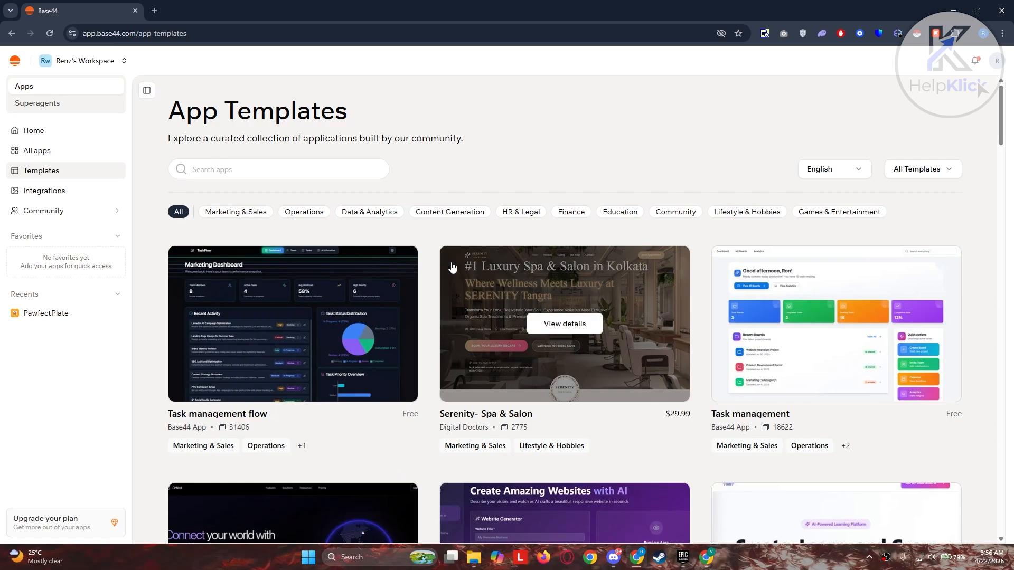
Preview the Task management template's details, then move on to the Integrations catalog
scroll(476, 264, "down", 5)
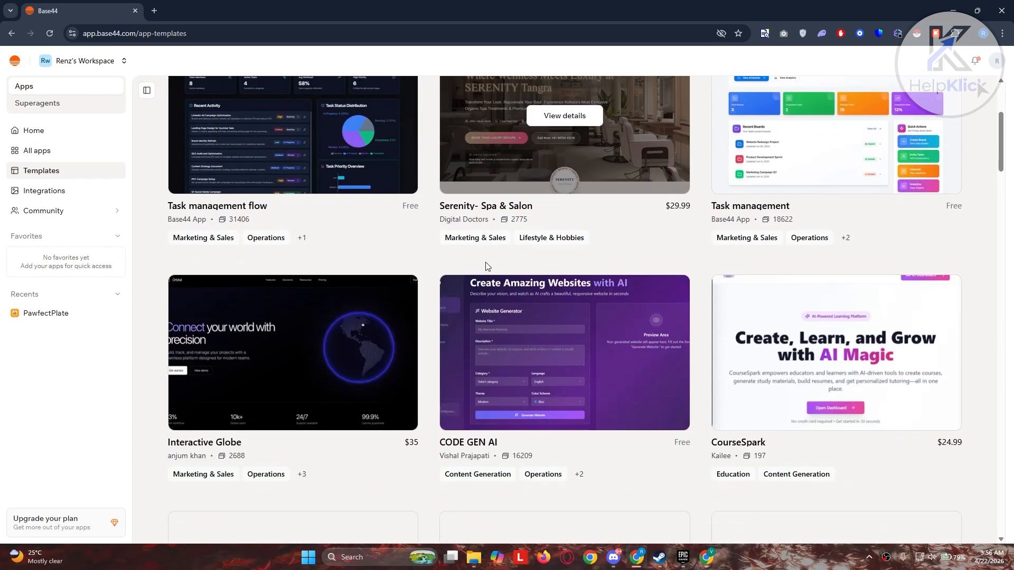
scroll(758, 267, "up", 4)
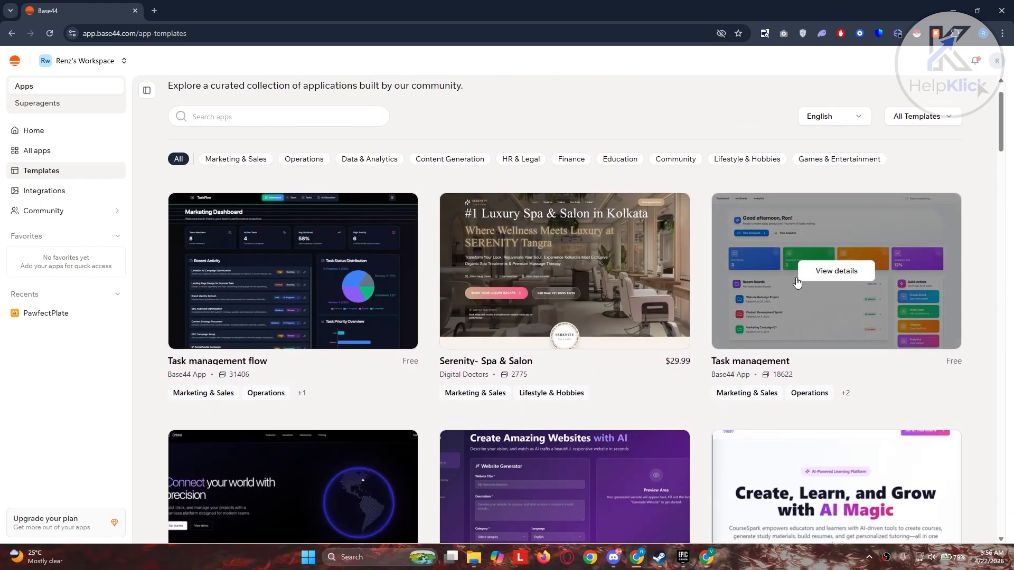
left_click(828, 278)
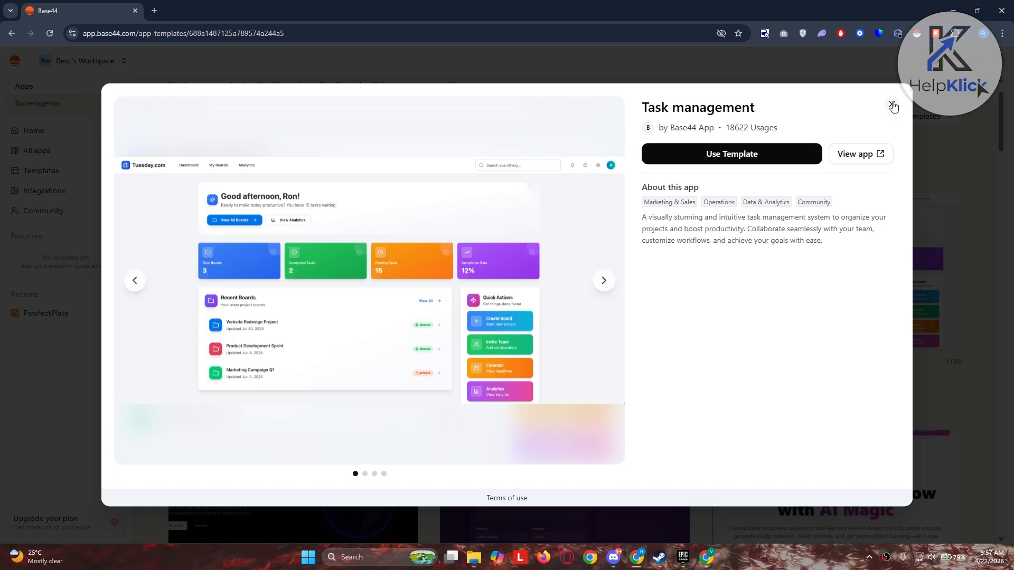
left_click(892, 105)
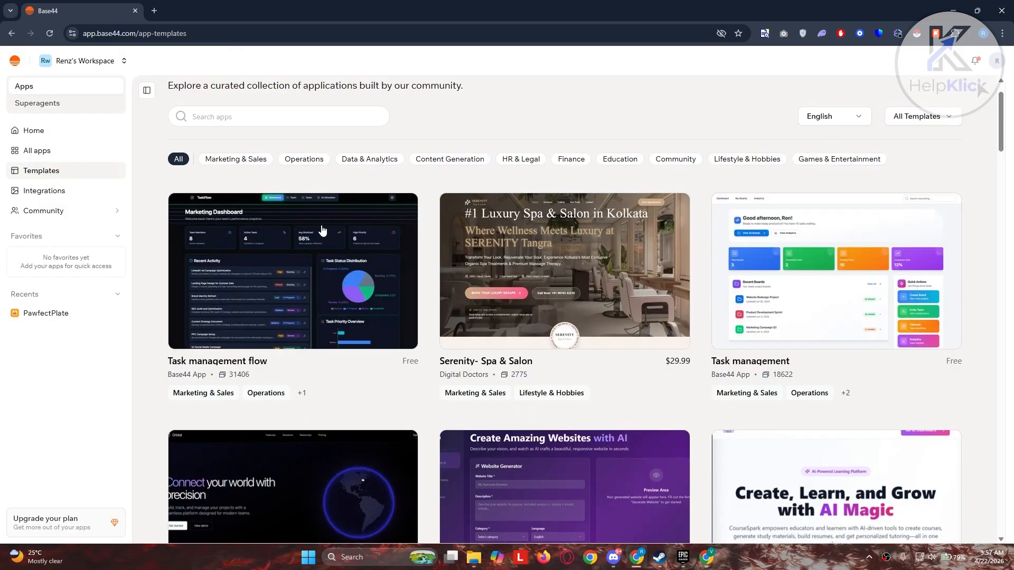
left_click(66, 197)
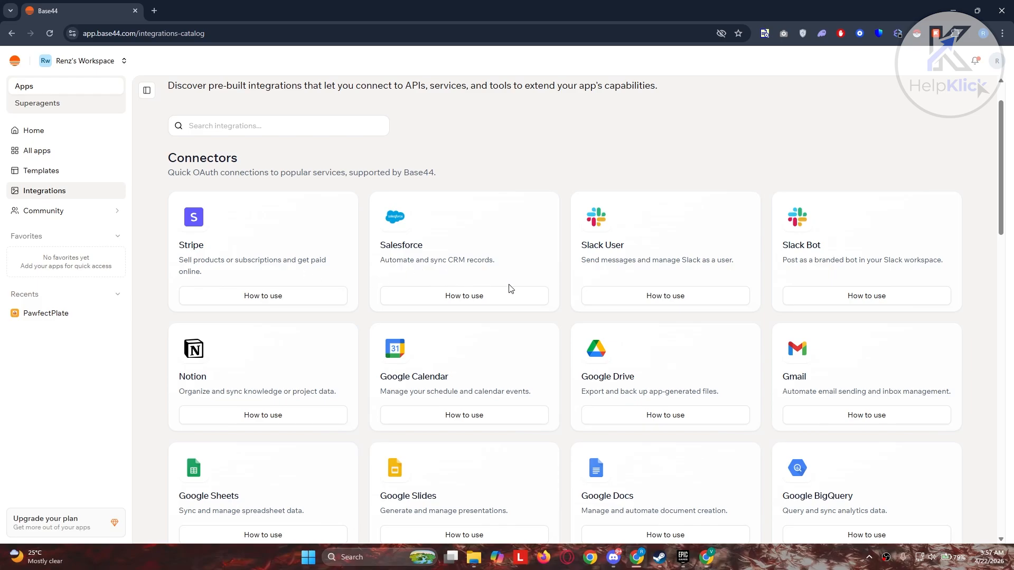
Scroll through the integrations list and expand the Community section in the sidebar
scroll(544, 381, "down", 5)
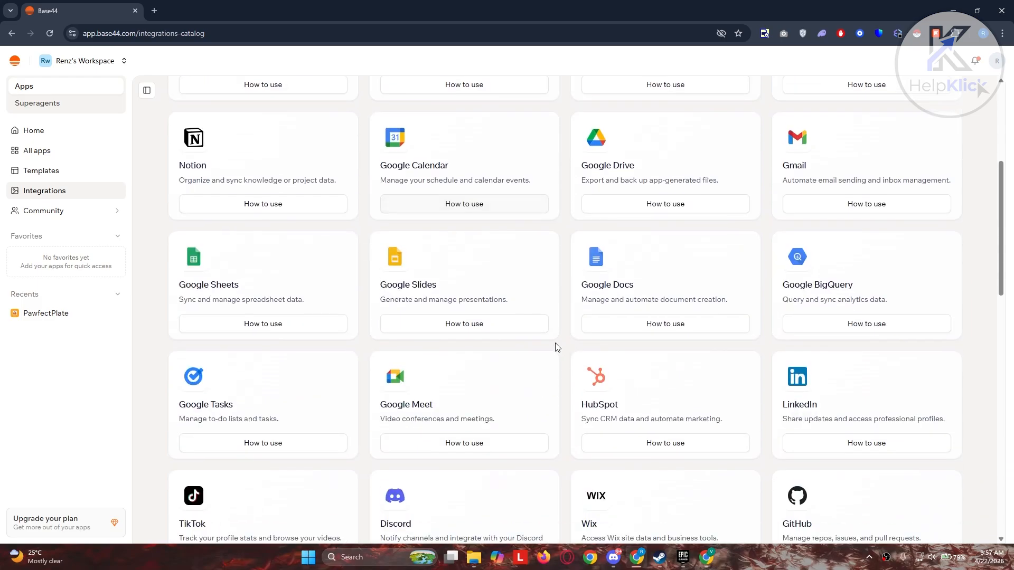
scroll(573, 349, "down", 4)
scroll(565, 387, "up", 9)
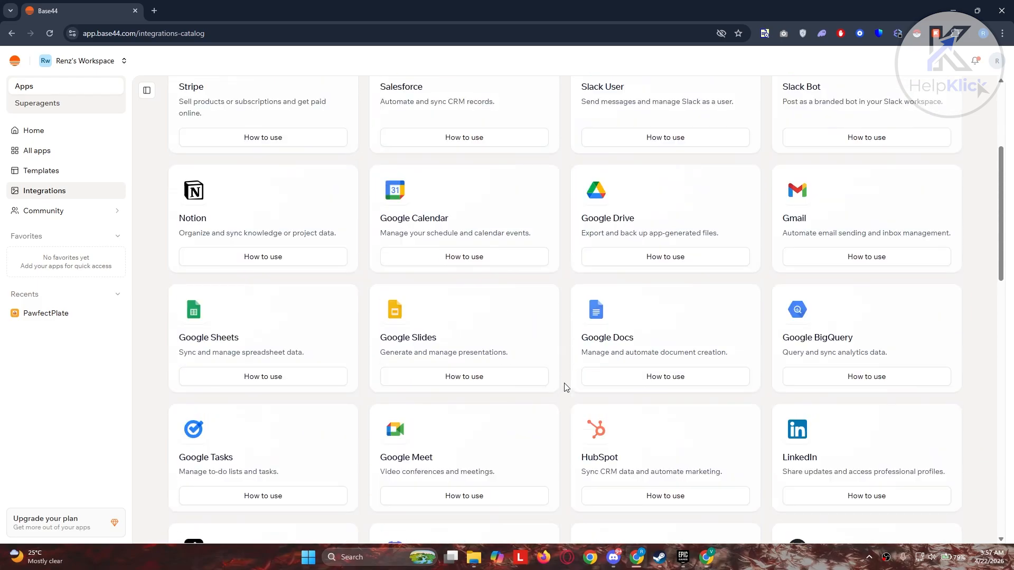
left_click(64, 213)
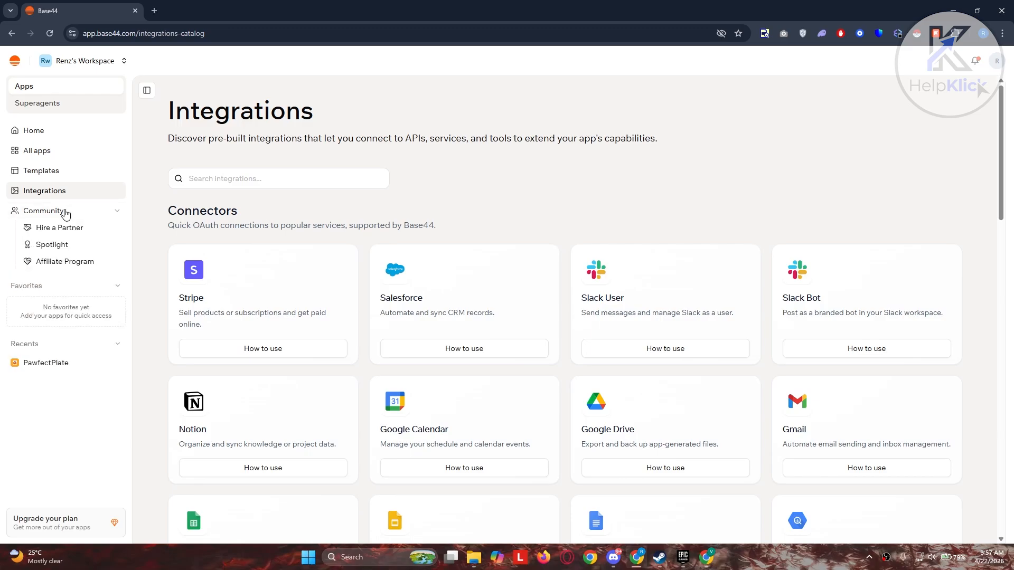
Browse the Hire a Partner page
left_click(74, 236)
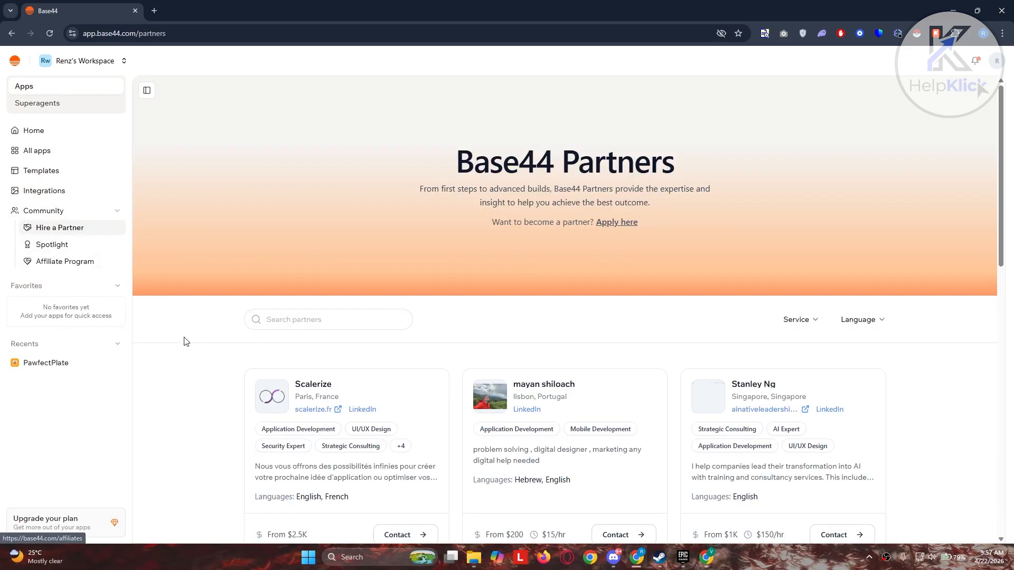
scroll(199, 340, "down", 2)
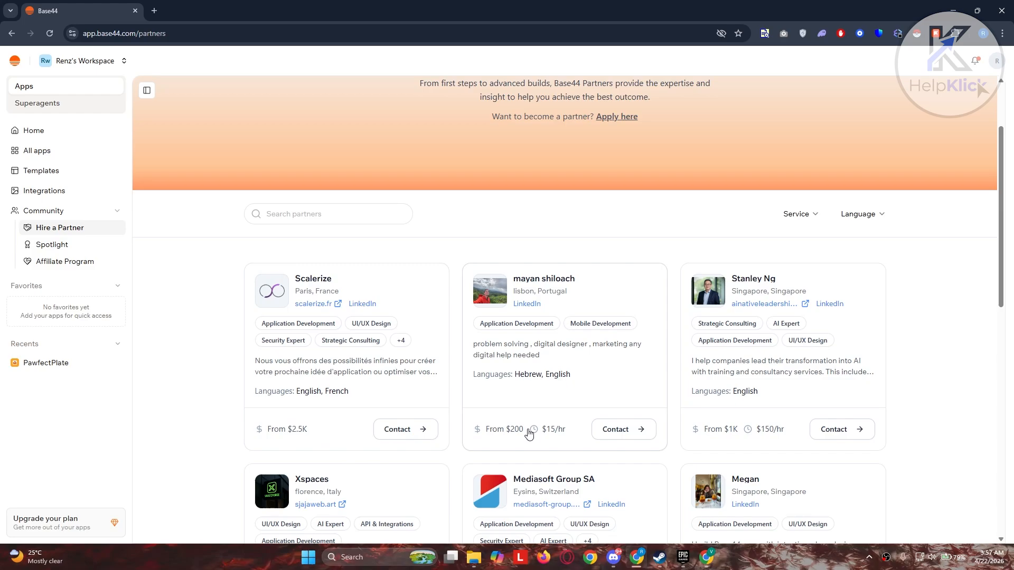
scroll(530, 434, "up", 2)
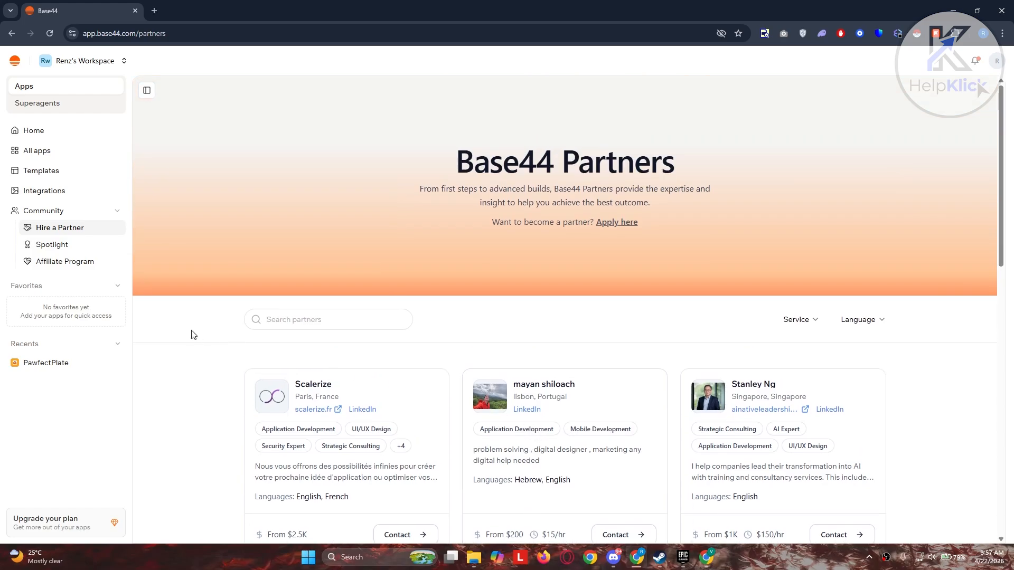
View Spotlight and the Affiliate Program, close the affiliate tab, and return Home
left_click(30, 244)
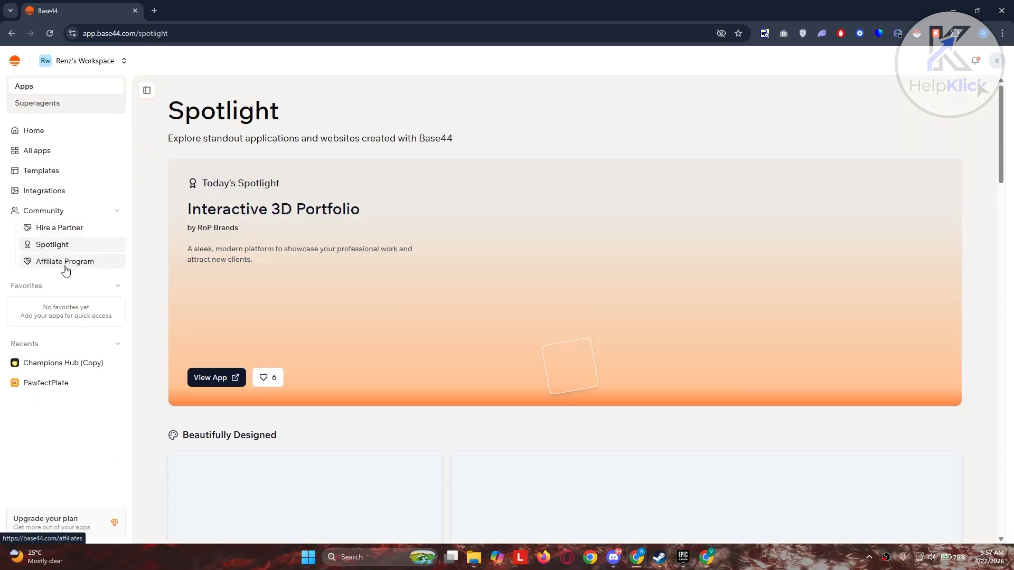
left_click(65, 267)
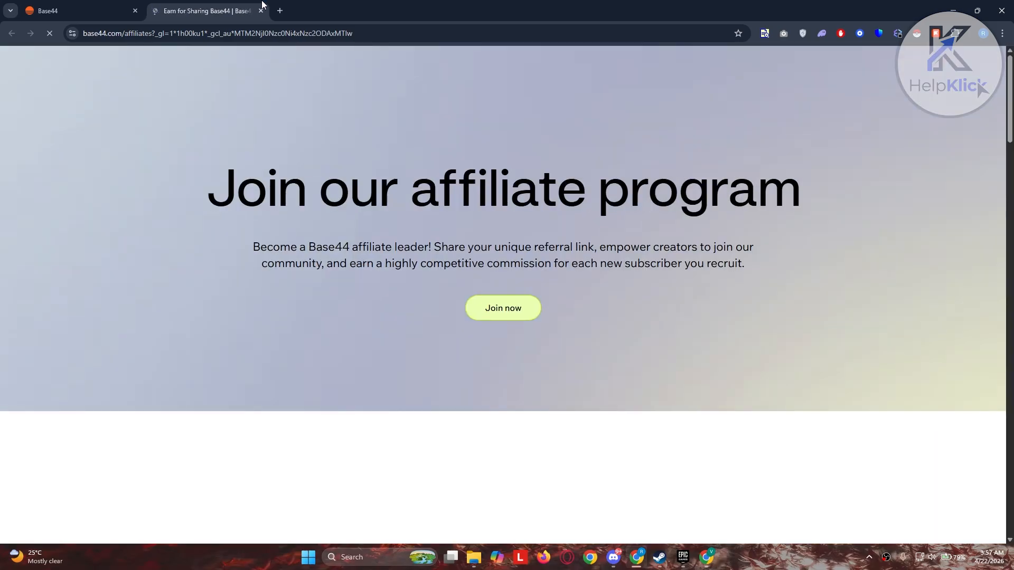
left_click(261, 11)
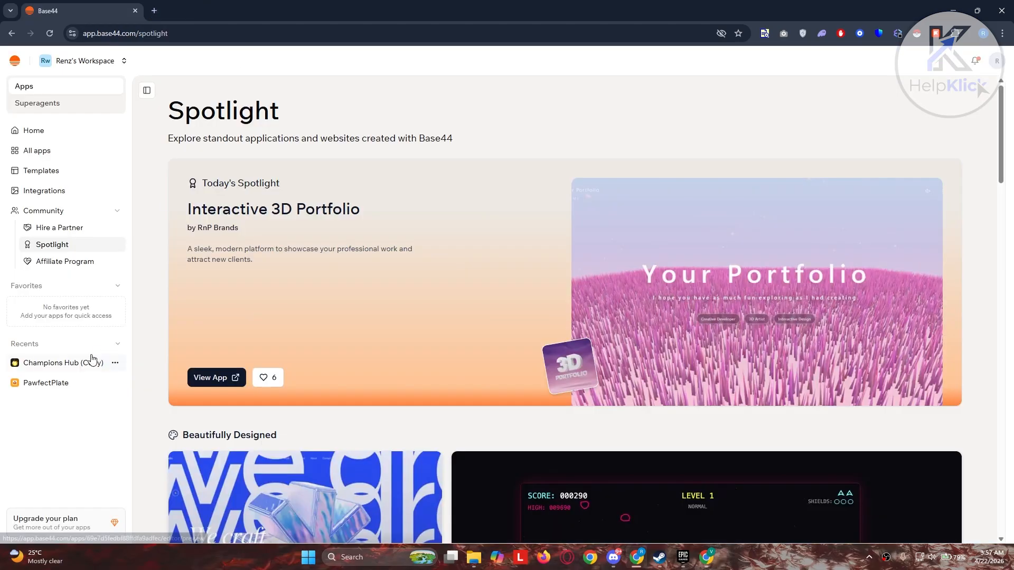
left_click(53, 139)
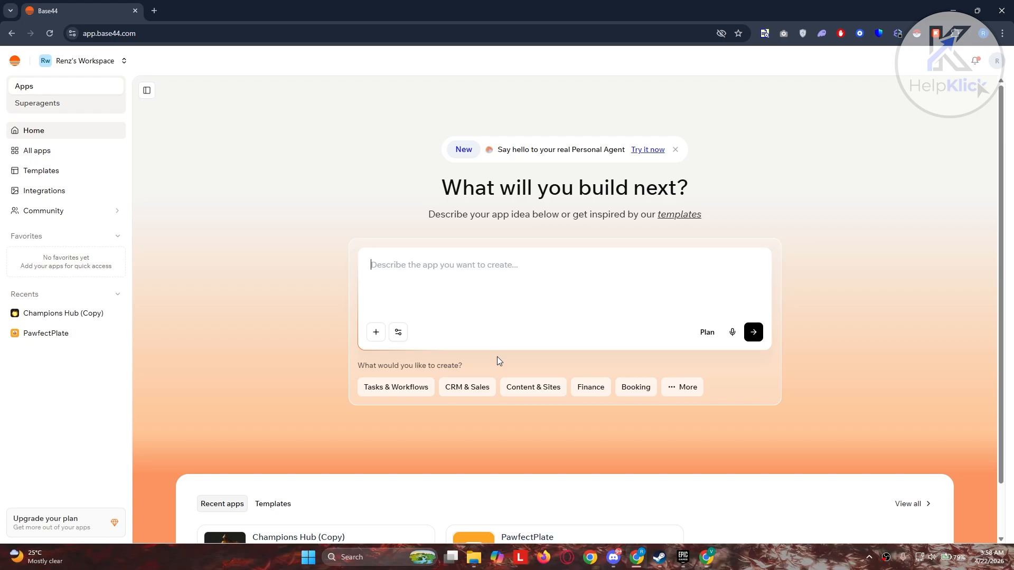
Enter the prompt 'Mobile app for managing pet health and vet/ doctor appointments' covering dogs, cats and birds
left_click(509, 289)
type("Mobile ")
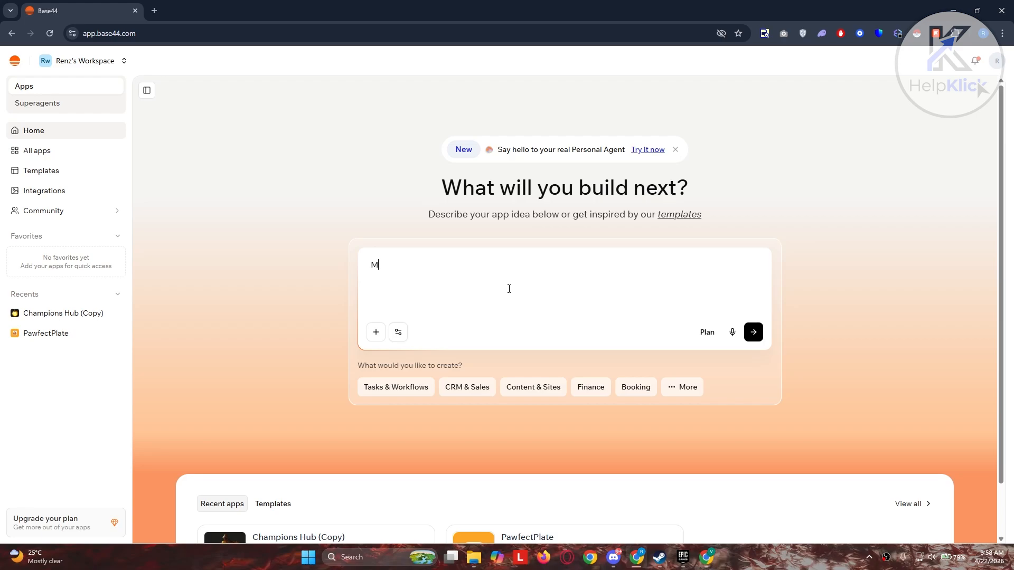
type("app for manage")
key("BackSpace")
key("BackSpace")
type("ing")
type("pet health and vet/ doctor appointments. Should include dogs, cats, and birds. Should also have the capacity to record pet information and health records for easy tracking.")
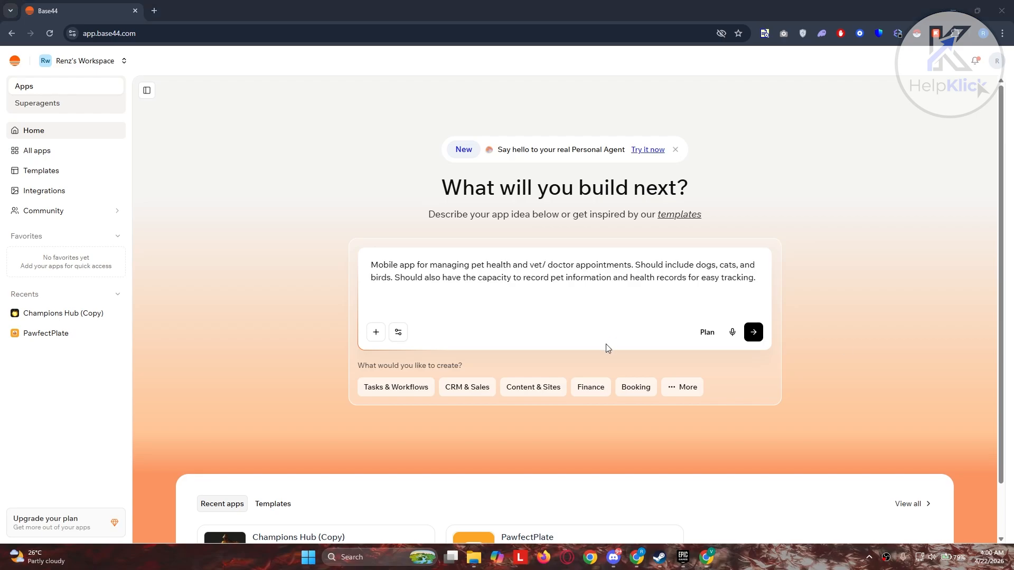
left_click(380, 335)
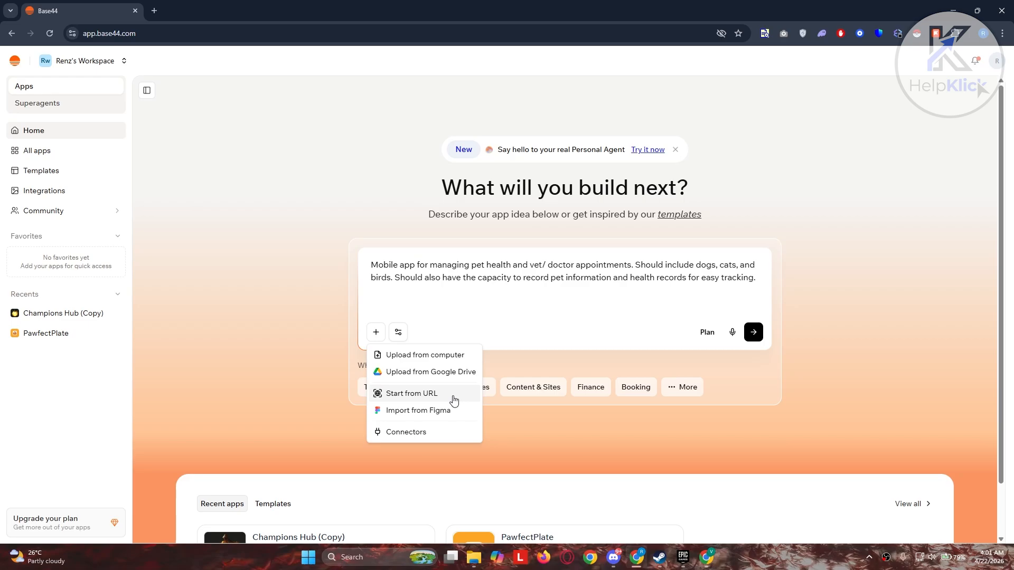
Check the attachment and AI model options without changing them, then turn on Plan mode
left_click(401, 333)
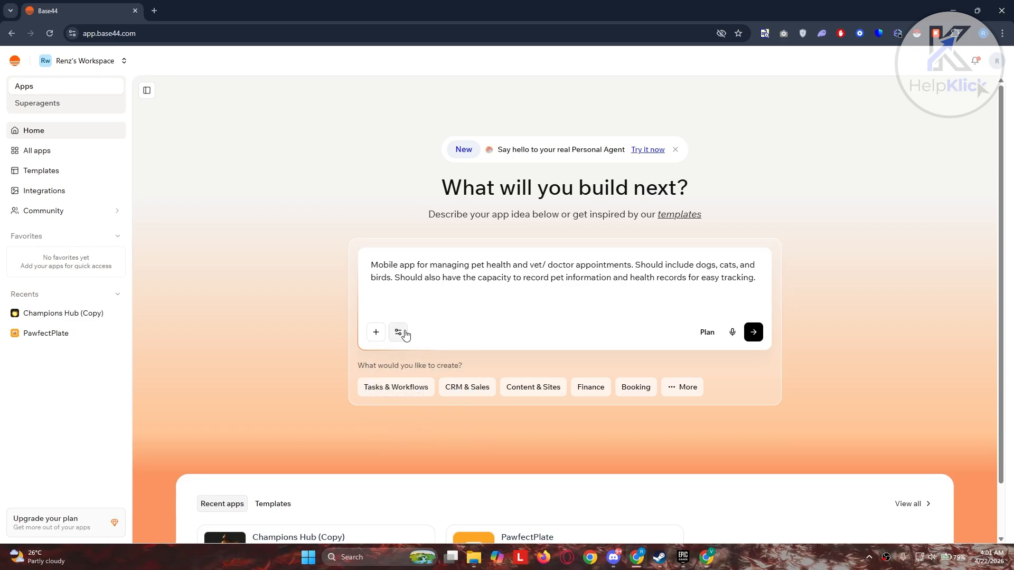
left_click(404, 336)
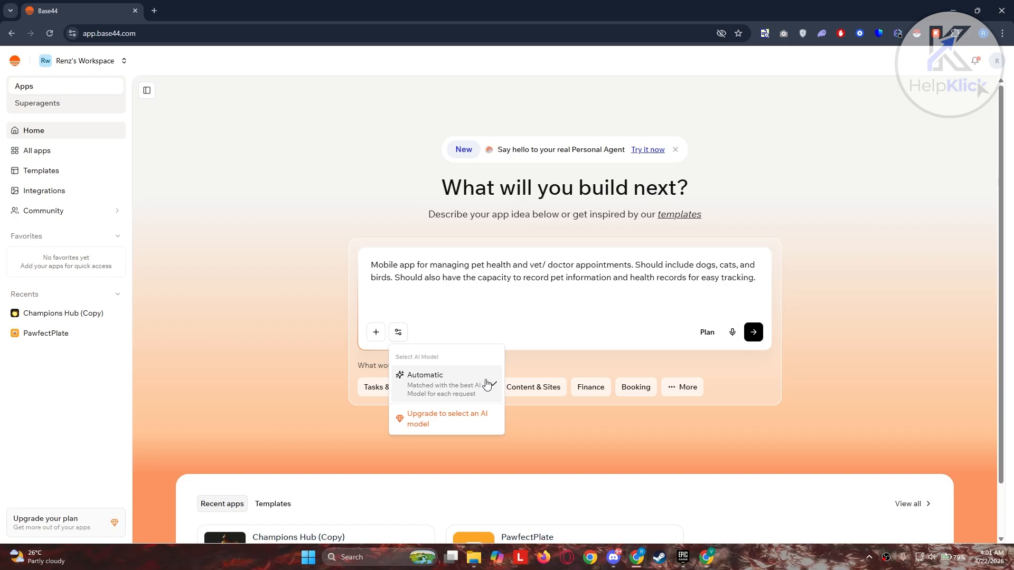
left_click(588, 322)
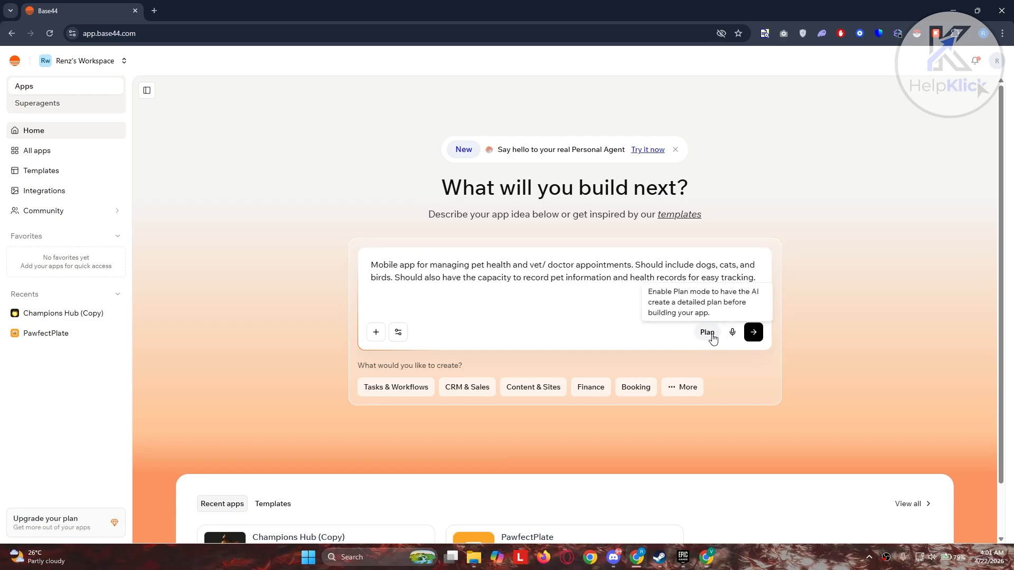
left_click(713, 339)
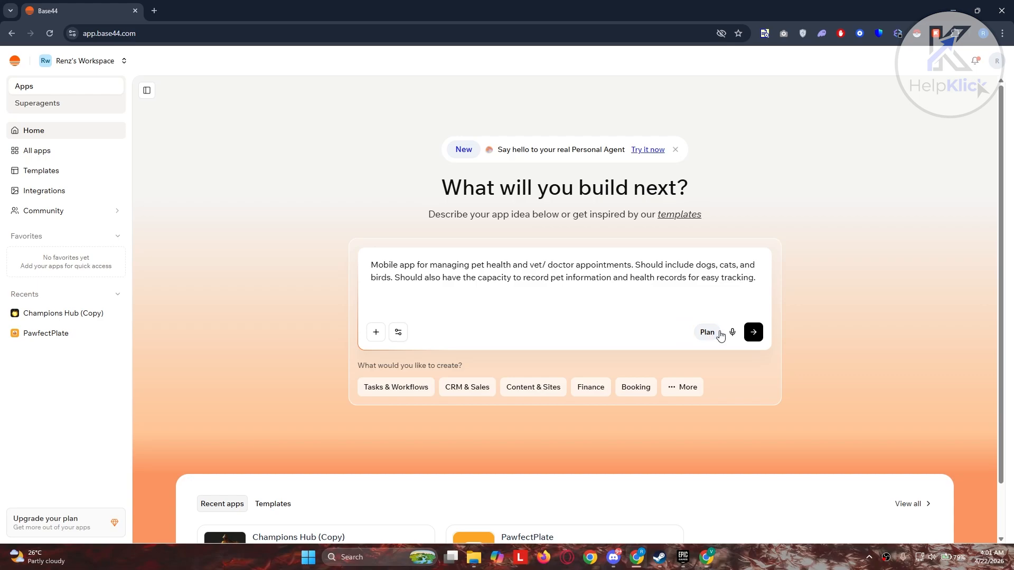
Submit the pet-care prompt to build Pawsitivity, then review its Dashboard, Code and Preview
left_click(754, 333)
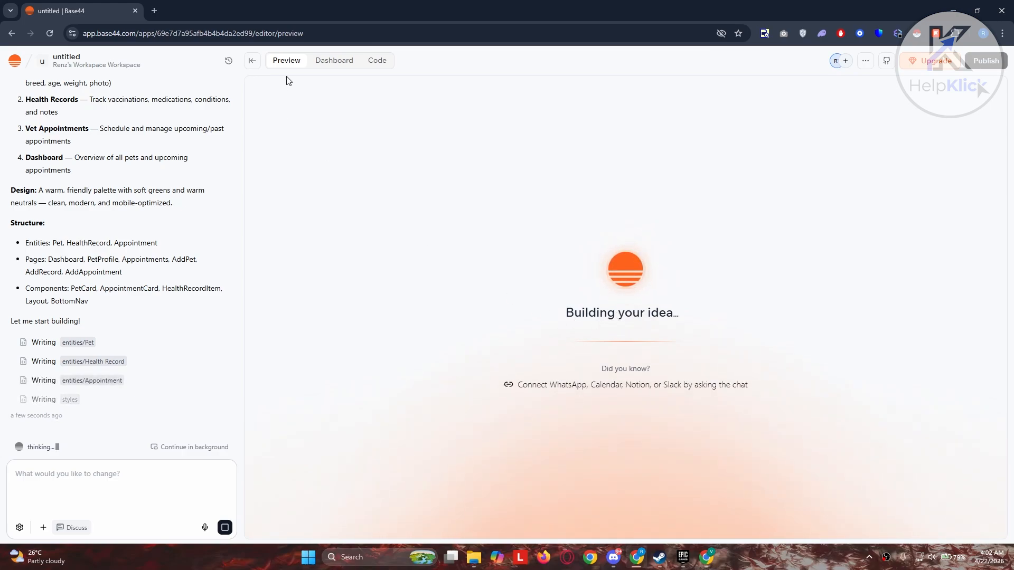
left_click(329, 62)
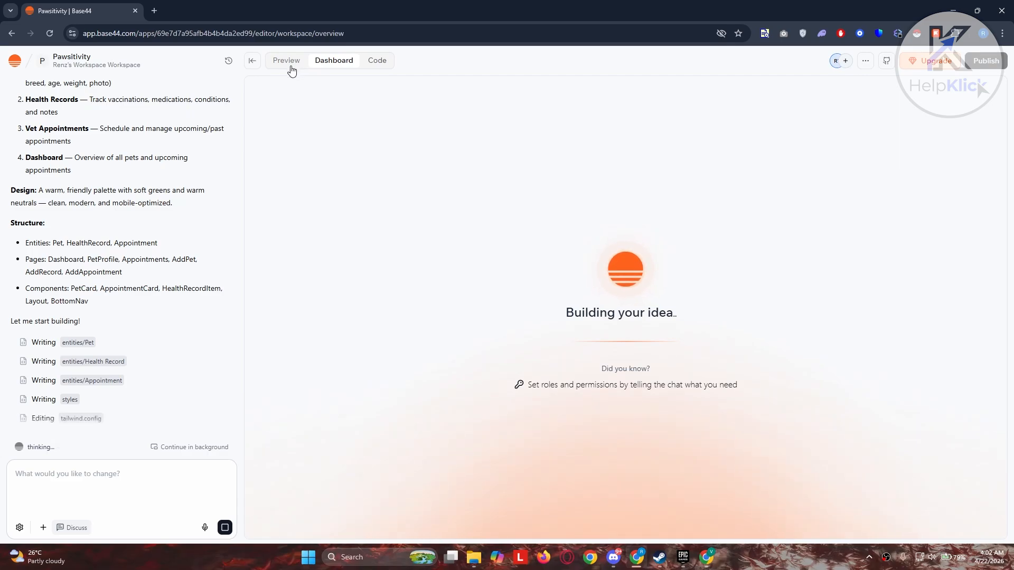
left_click(375, 65)
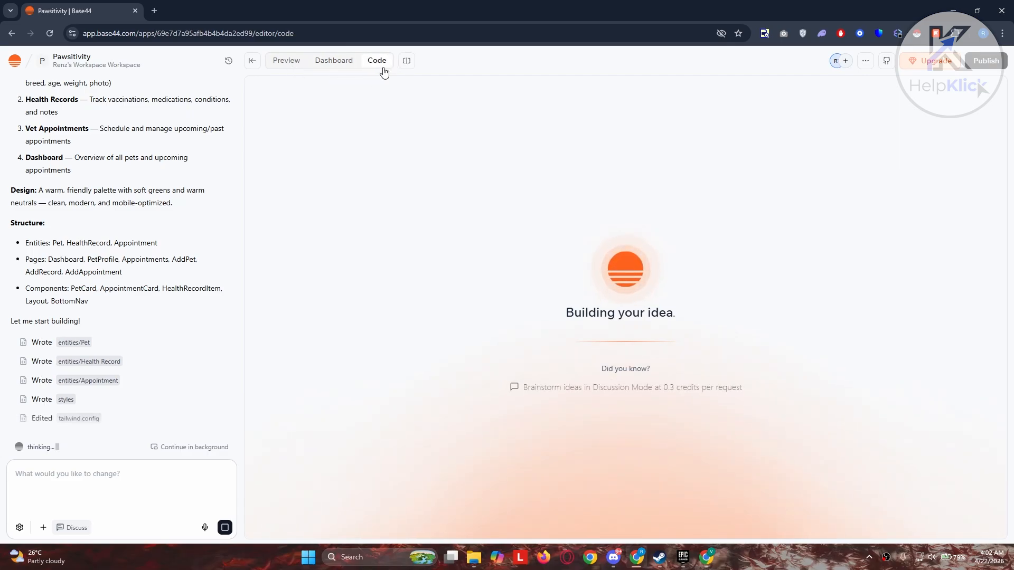
left_click(294, 66)
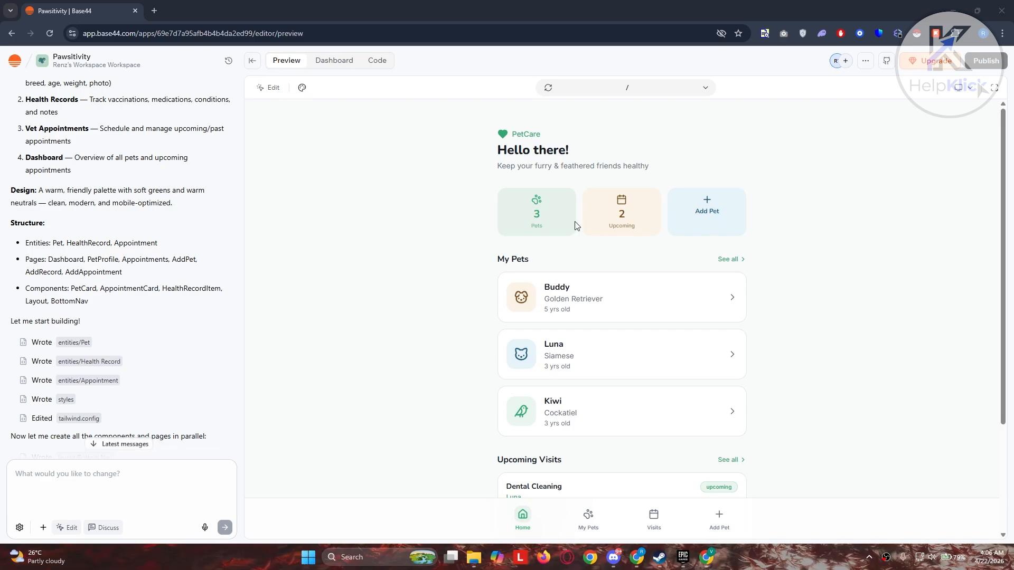
From My Pets in the preview, open the Add New Pet form with Dog, Cat and Bird types
scroll(577, 226, "down", 3)
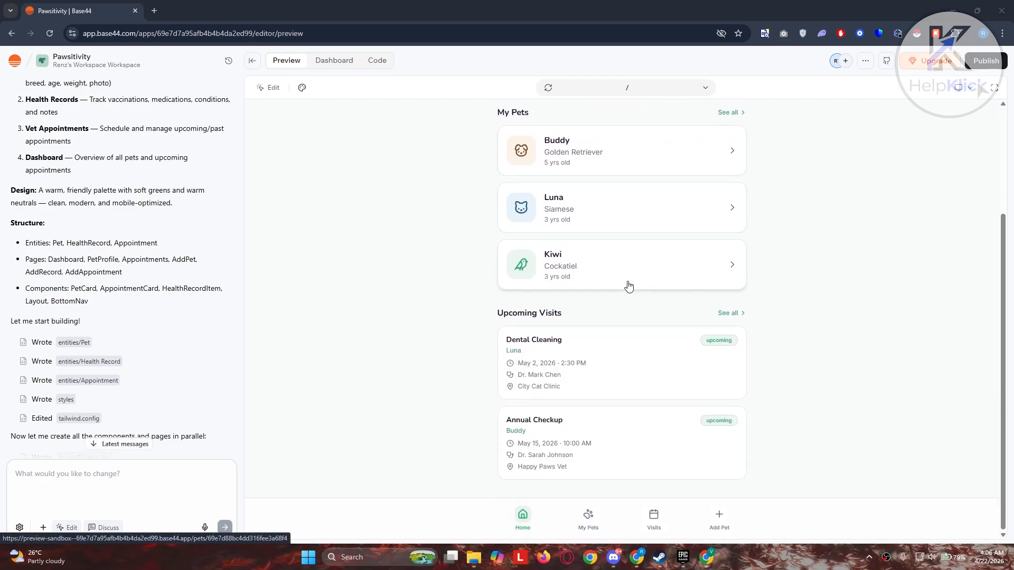
scroll(624, 373, "up", 2)
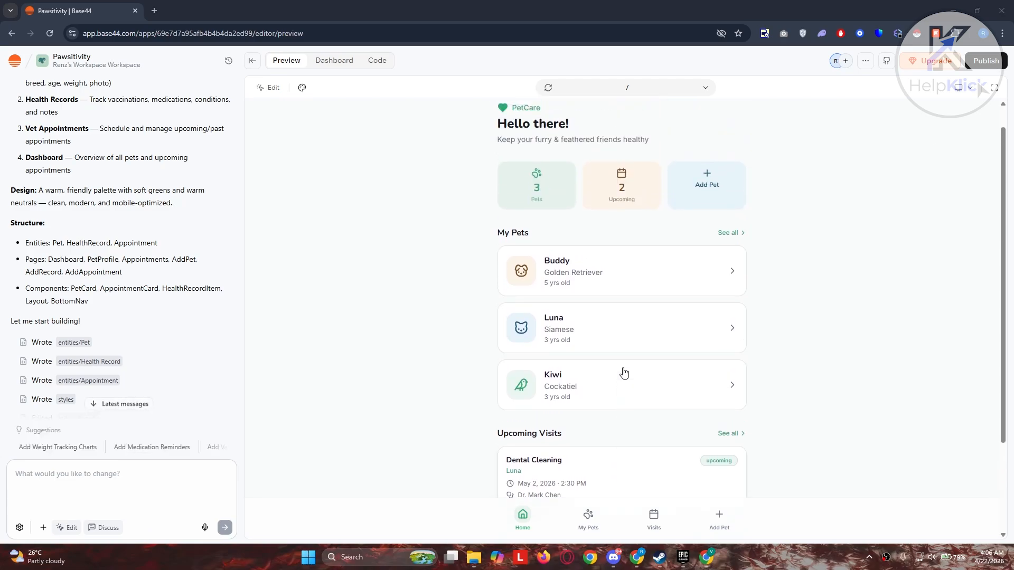
left_click(591, 518)
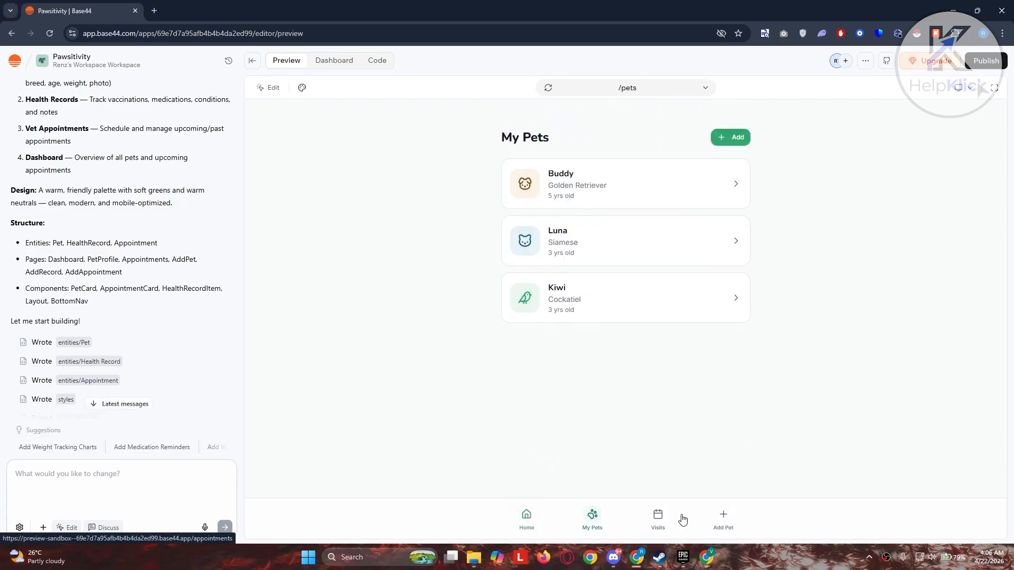
left_click(723, 520)
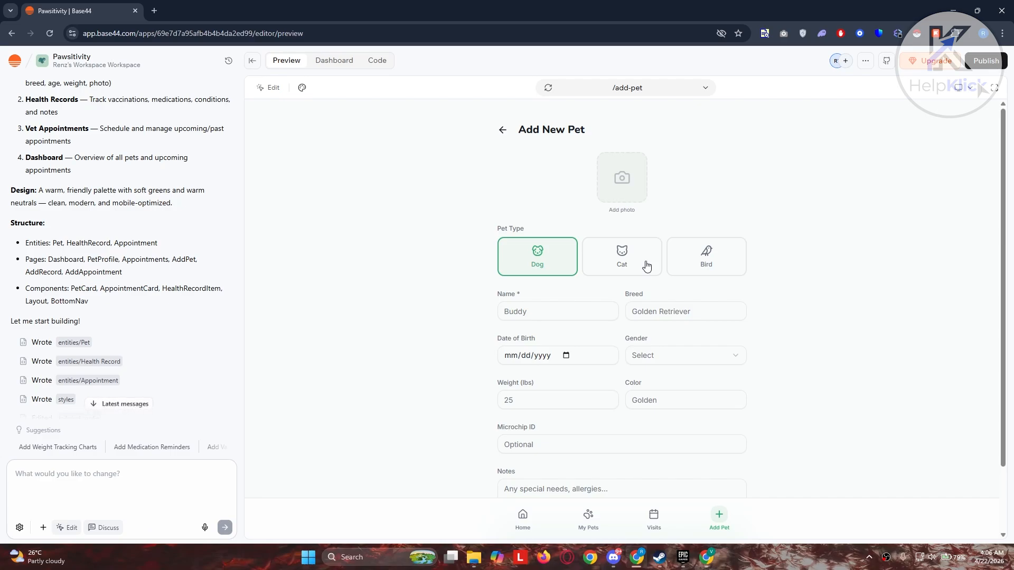
left_click(503, 130)
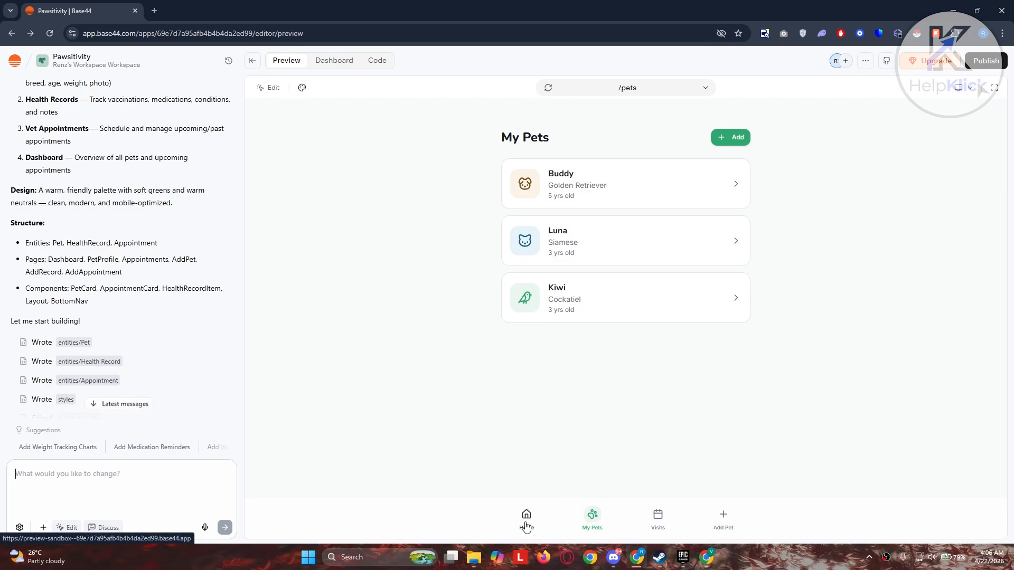
left_click(742, 137)
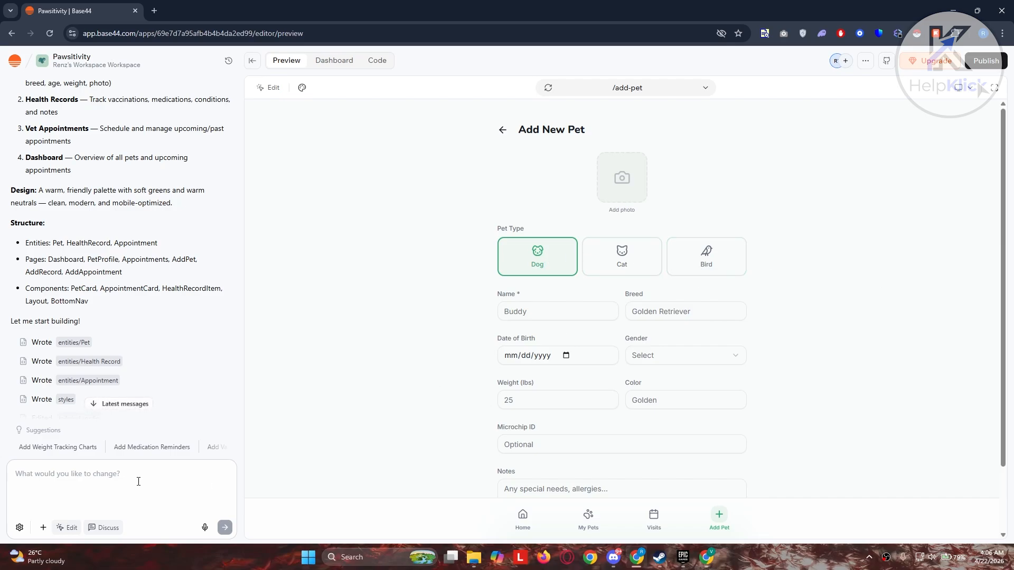
Ask the AI chat to change the pet type selector to a drop down with a tiger option
type("change the add a pet sections so its")
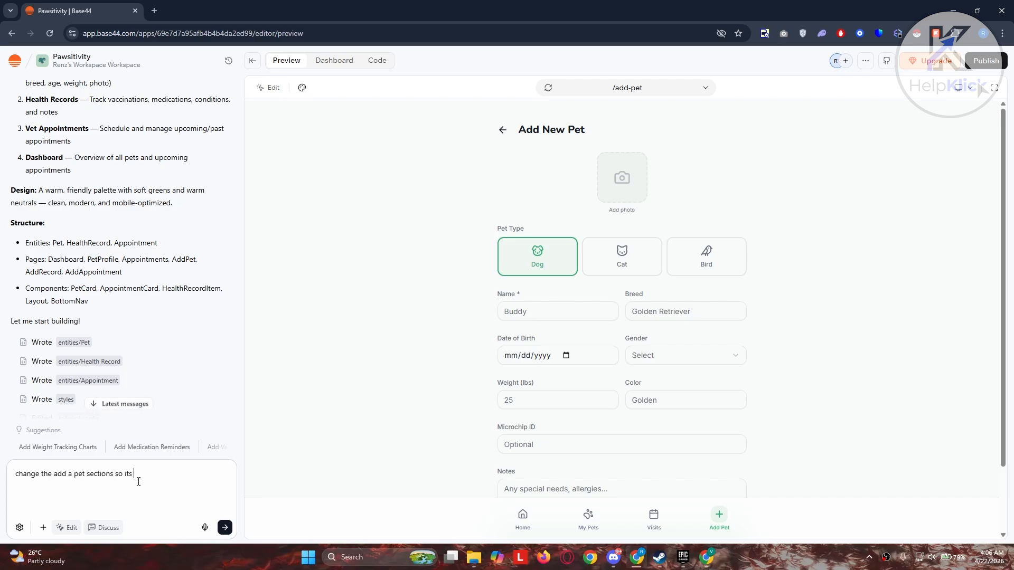
type("p down and add an option for a pet tigerte")
key("BackSpace")
left_click(226, 526)
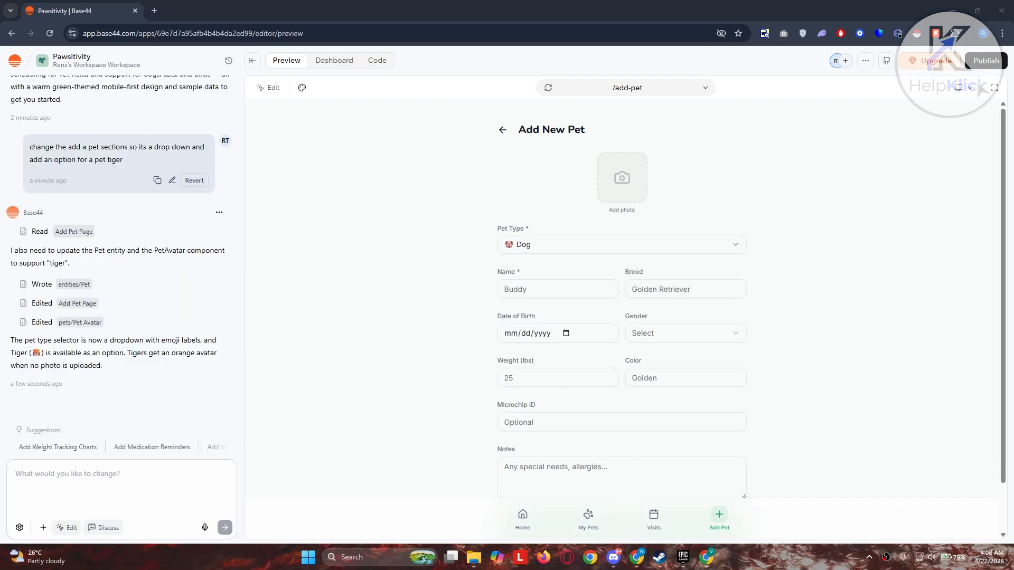
Confirm Tiger appears in the Pet Type dropdown, then open the Pawsitivity Dashboard overview
left_click(531, 247)
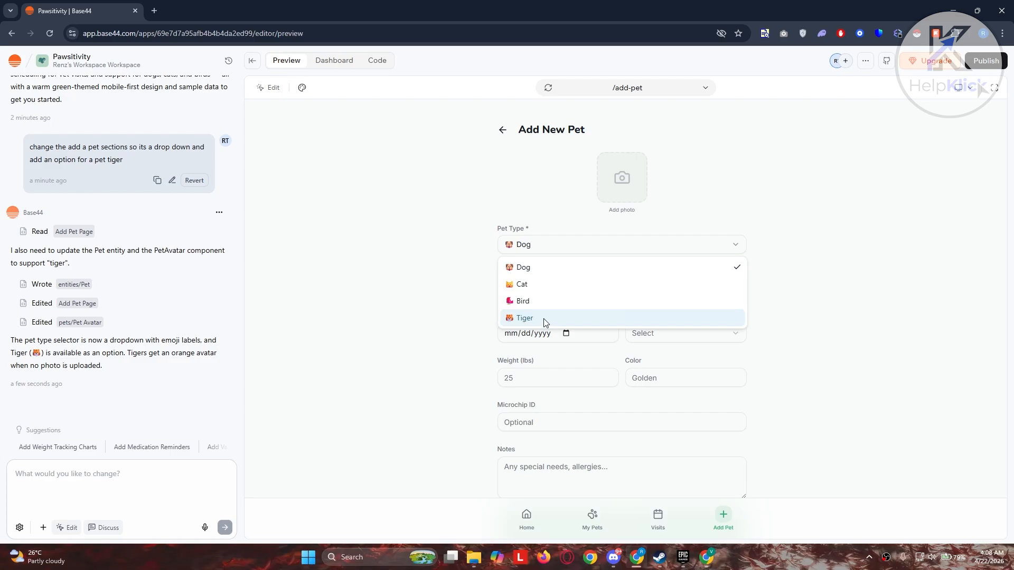
left_click(378, 312)
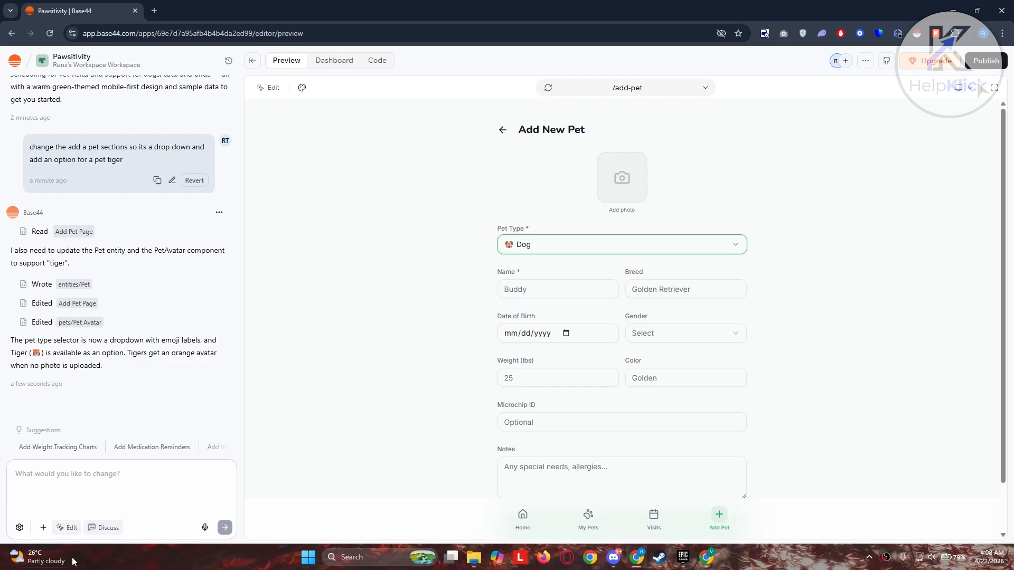
left_click(44, 528)
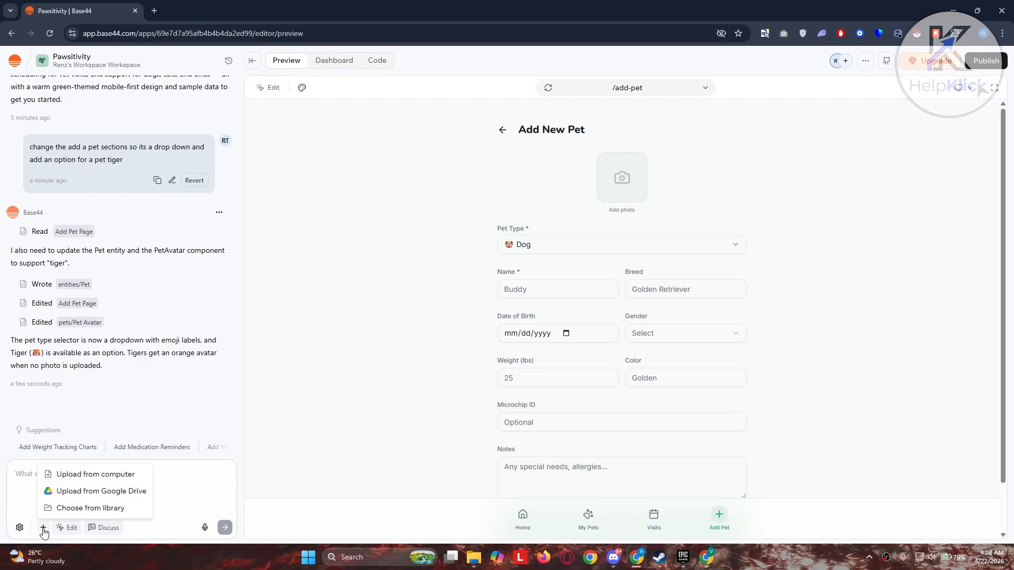
left_click(166, 481)
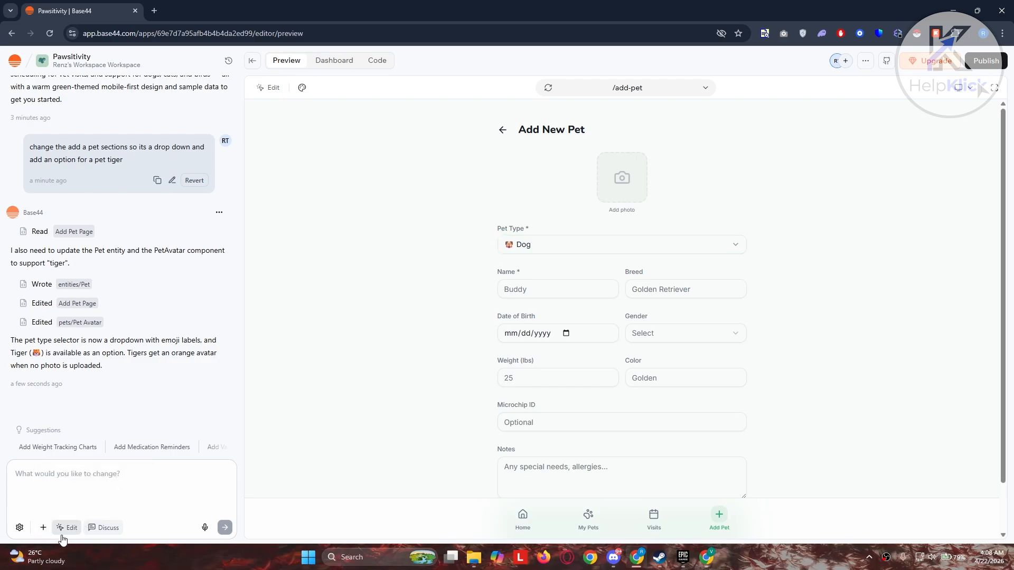
left_click(335, 61)
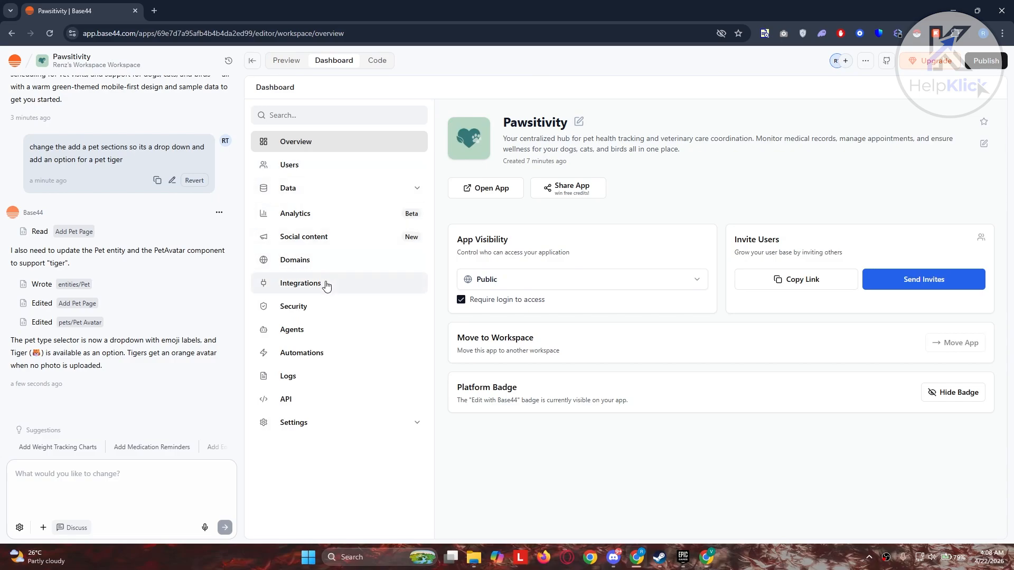
Browse Appointments.jsx in the Code view, then go back to the Base44 workspace home
left_click(378, 60)
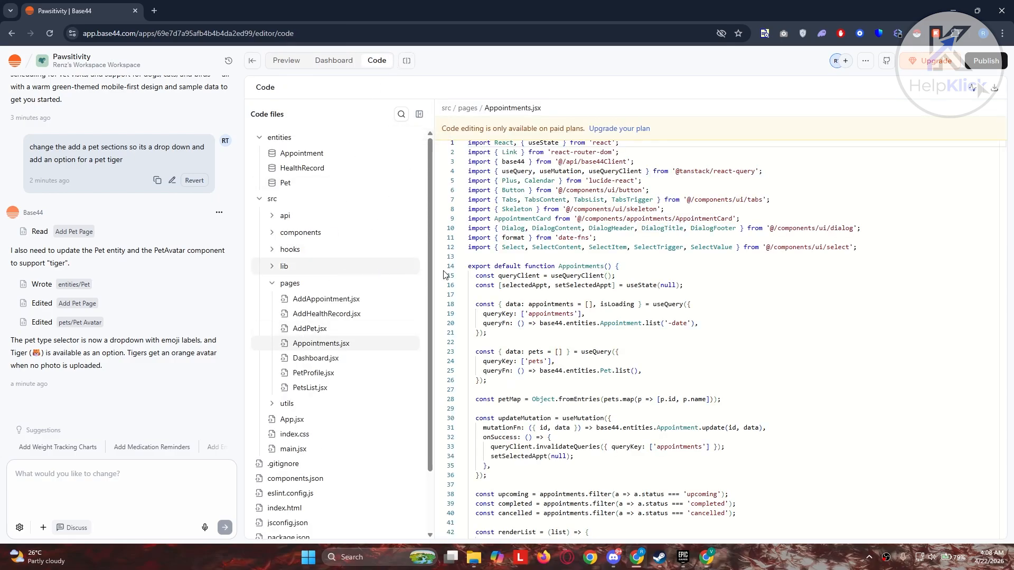
scroll(740, 263, "down", 8)
scroll(740, 262, "down", 10)
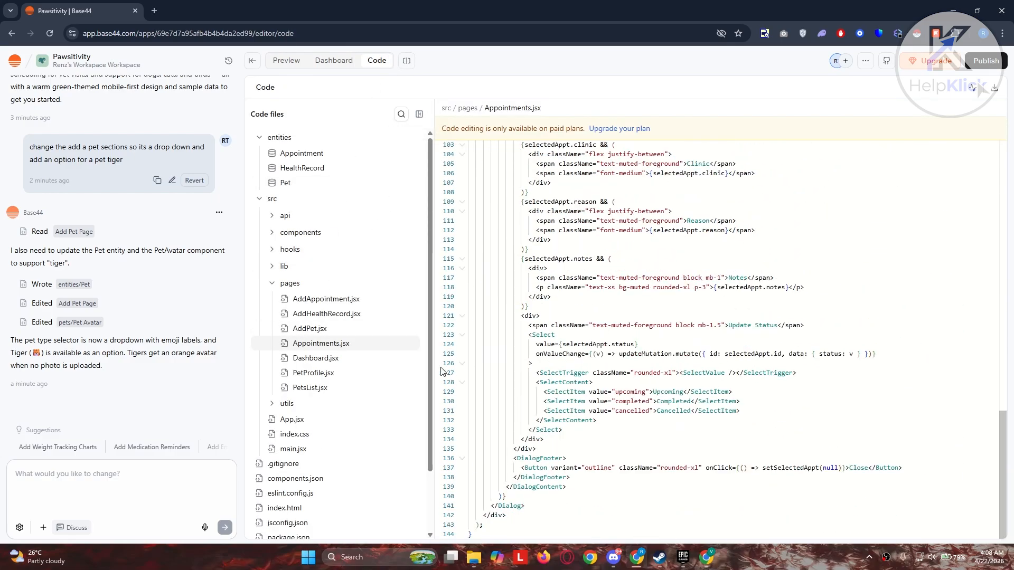
scroll(347, 391, "down", 3)
scroll(346, 391, "up", 2)
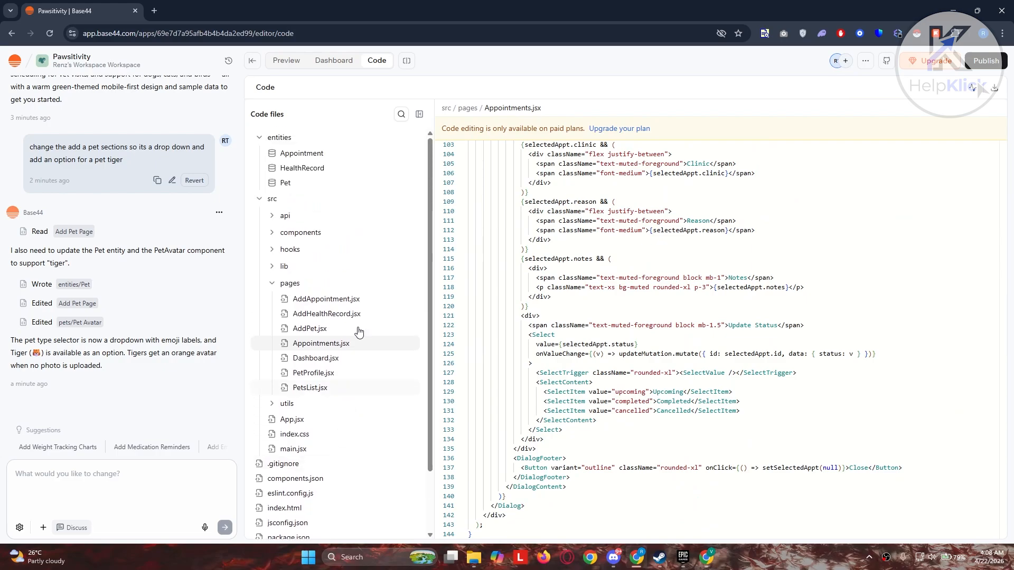
left_click(13, 61)
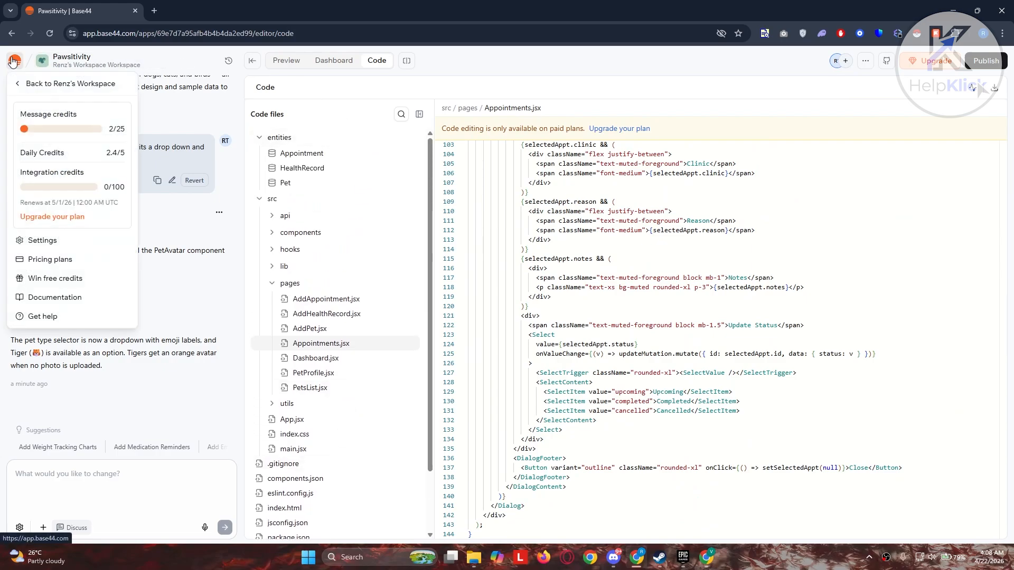
left_click(21, 83)
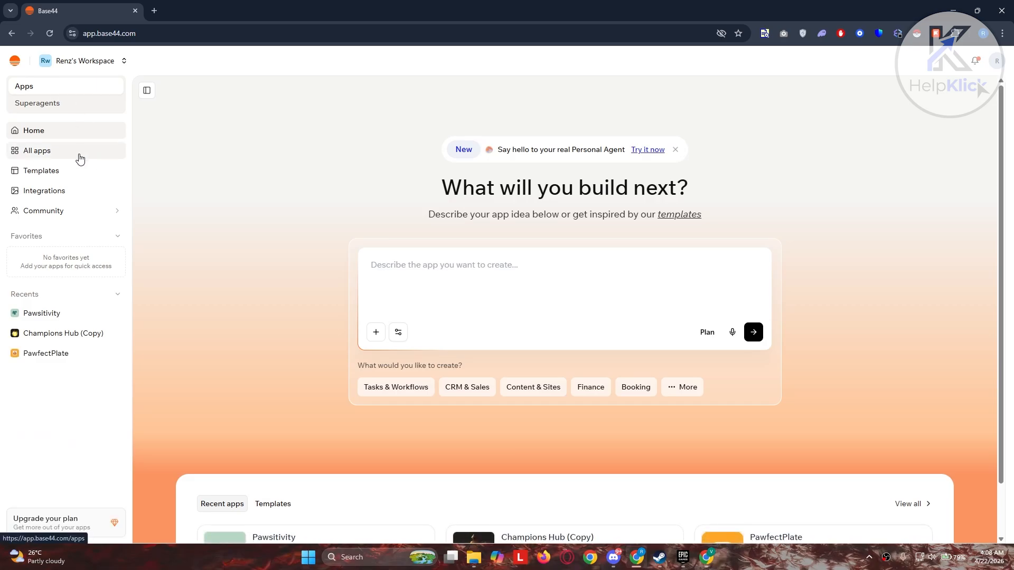
Open the Task management template's details from Templates and use it to create an app
left_click(59, 177)
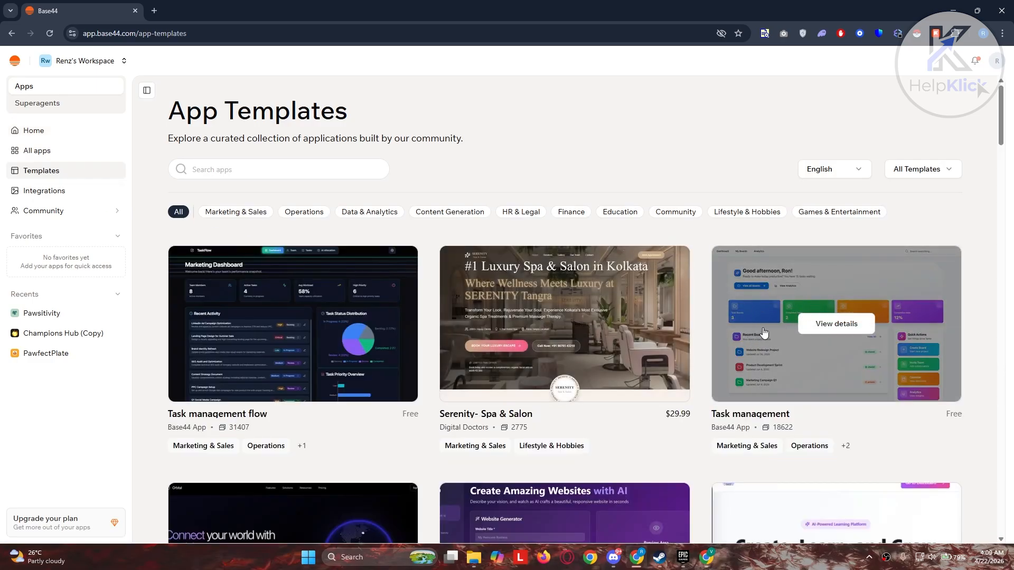
left_click(842, 325)
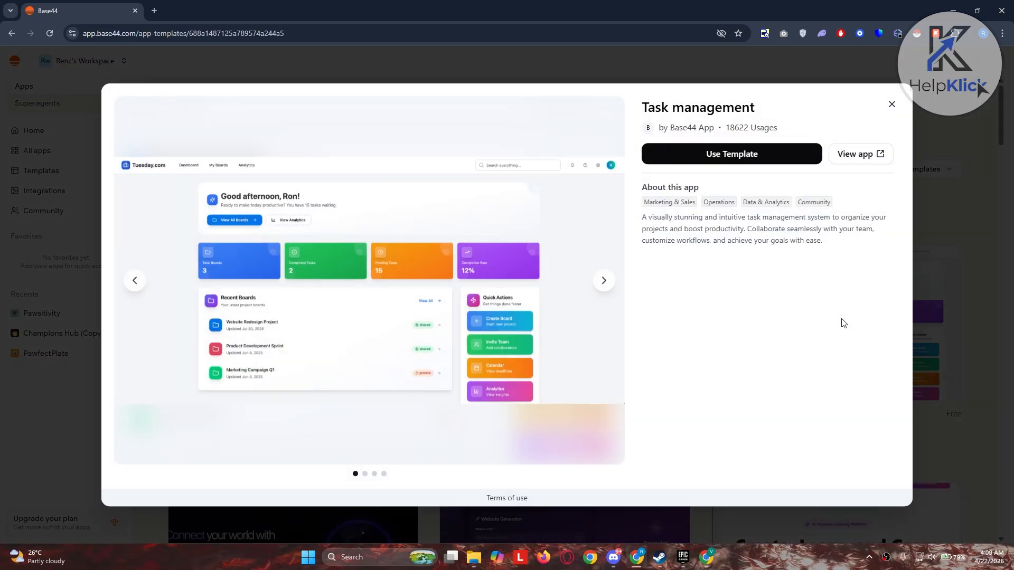
left_click(767, 157)
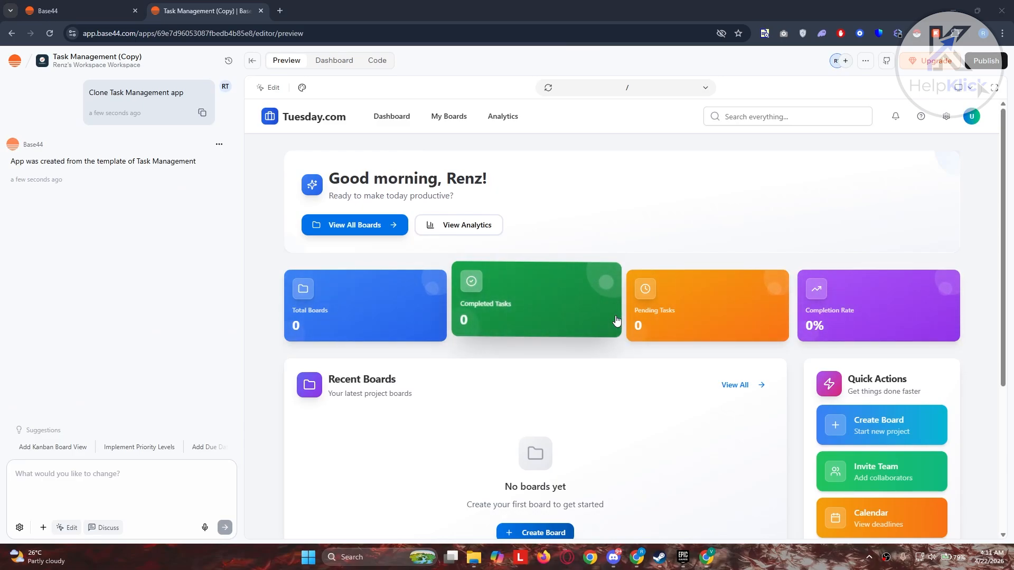
Draft the chat prompt 'add a section on quyick actions for schedule' for the Task Management (Copy) app
scroll(334, 399, "down", 4)
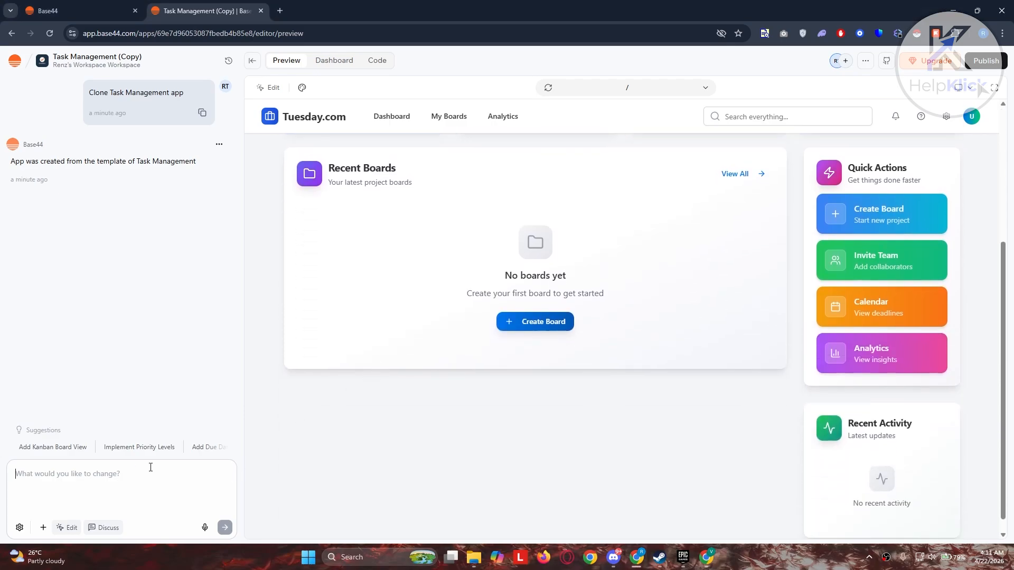
scroll(494, 444, "up", 4)
scroll(537, 412, "down", 3)
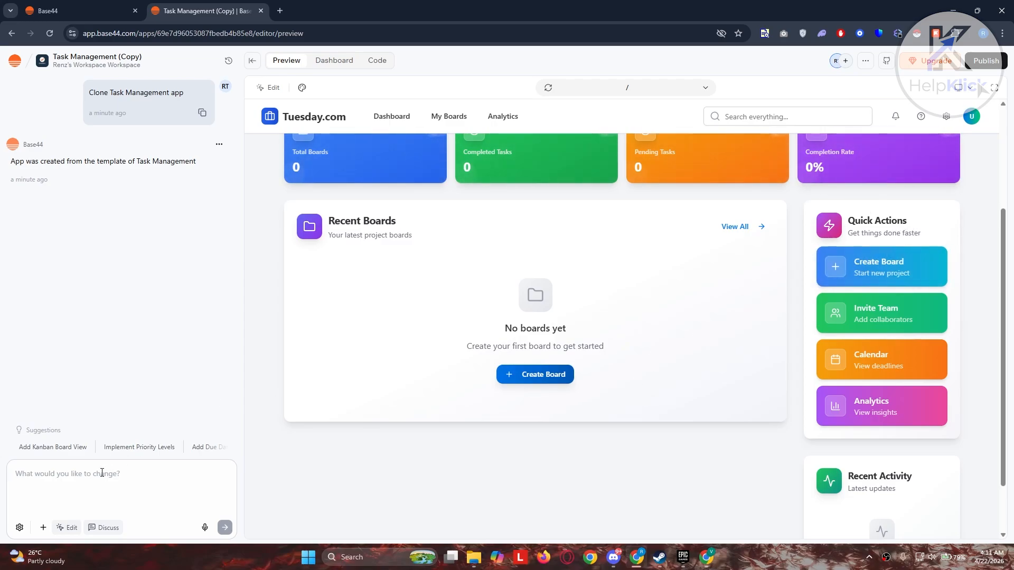
type("add a se")
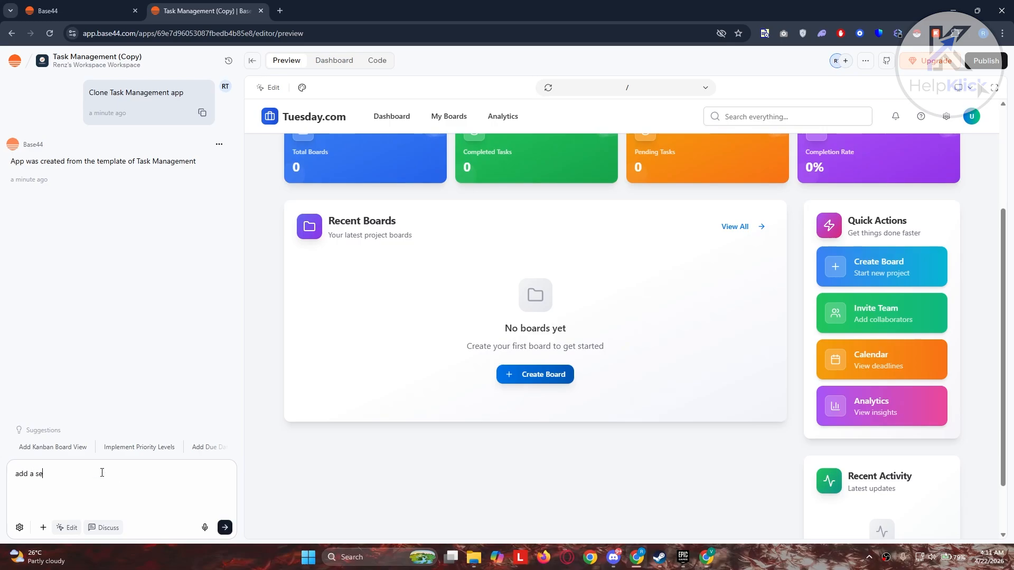
type("ction on ")
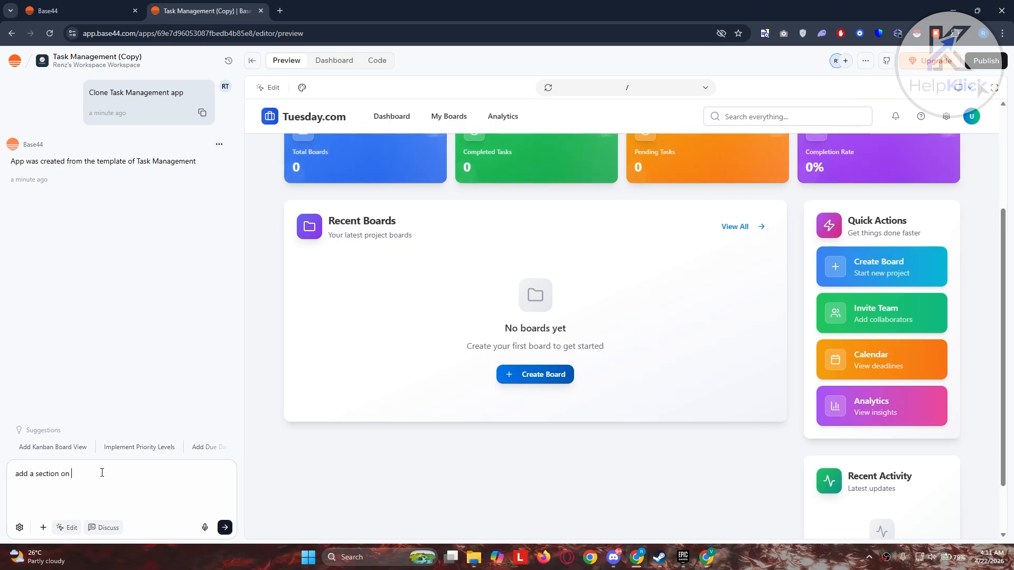
type("quyick actions for s")
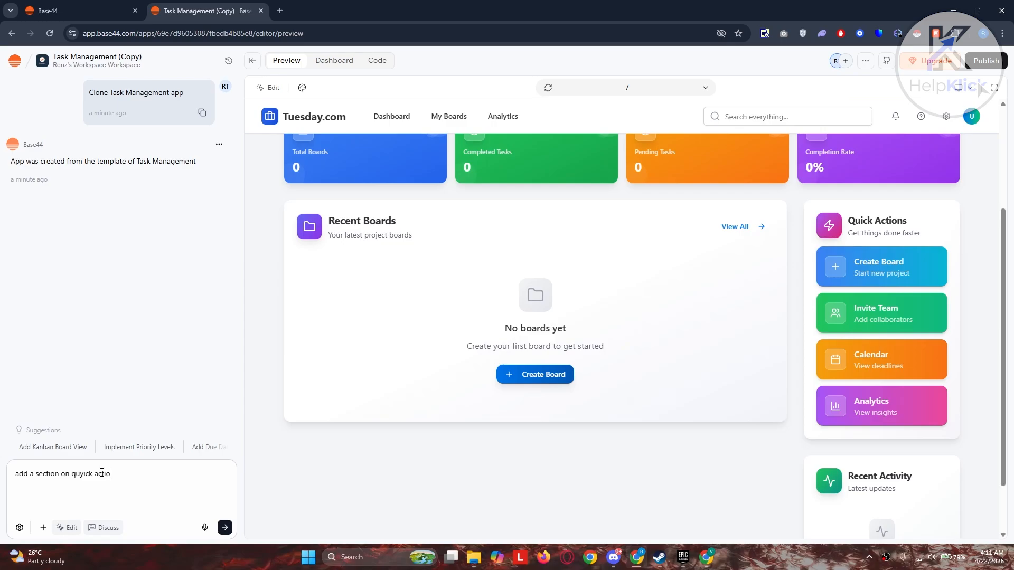
type("chedule")
Correct the prompt typo and send it, then view the new Schedule card with its Overdue–This Week counts
key("BackSpace")
key("Return")
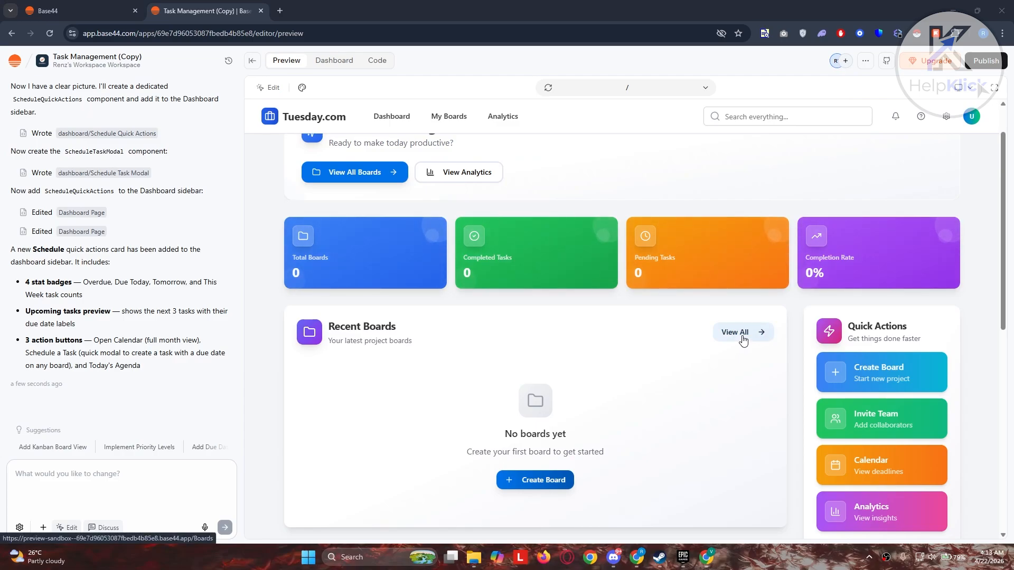
scroll(745, 341, "down", 6)
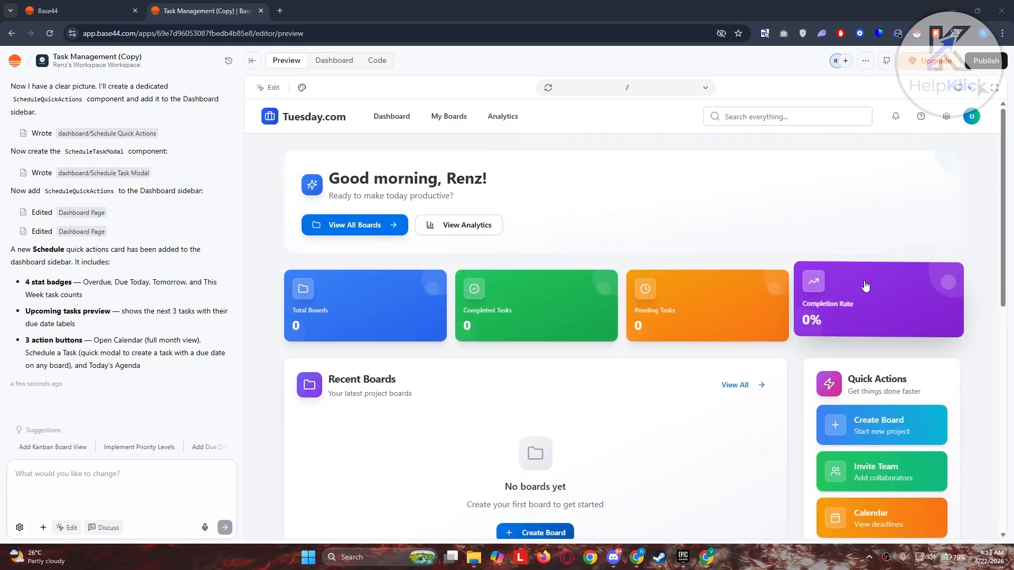
scroll(818, 326, "down", 4)
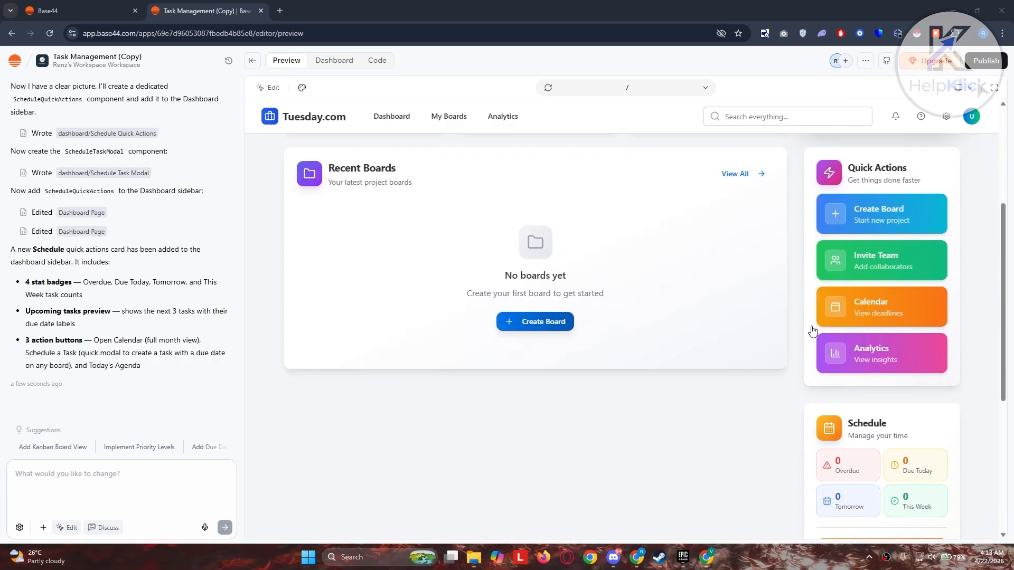